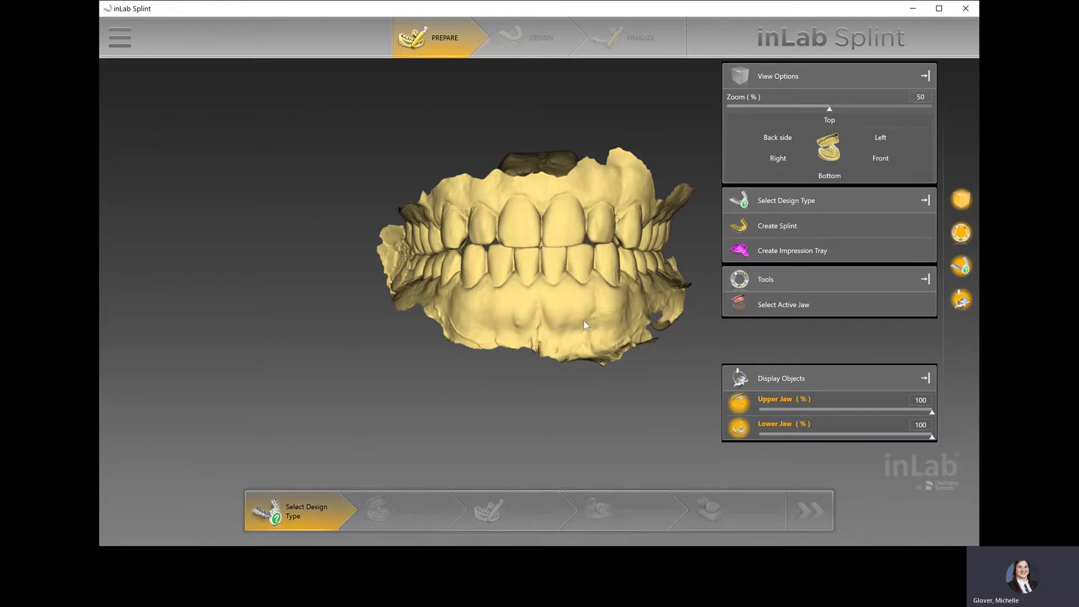
Choose splint creation as the design type and make the upper jaw the active jaw.
{"action": "right_click_drag", "start_coordinate": [513, 197], "coordinate": [500, 190]}
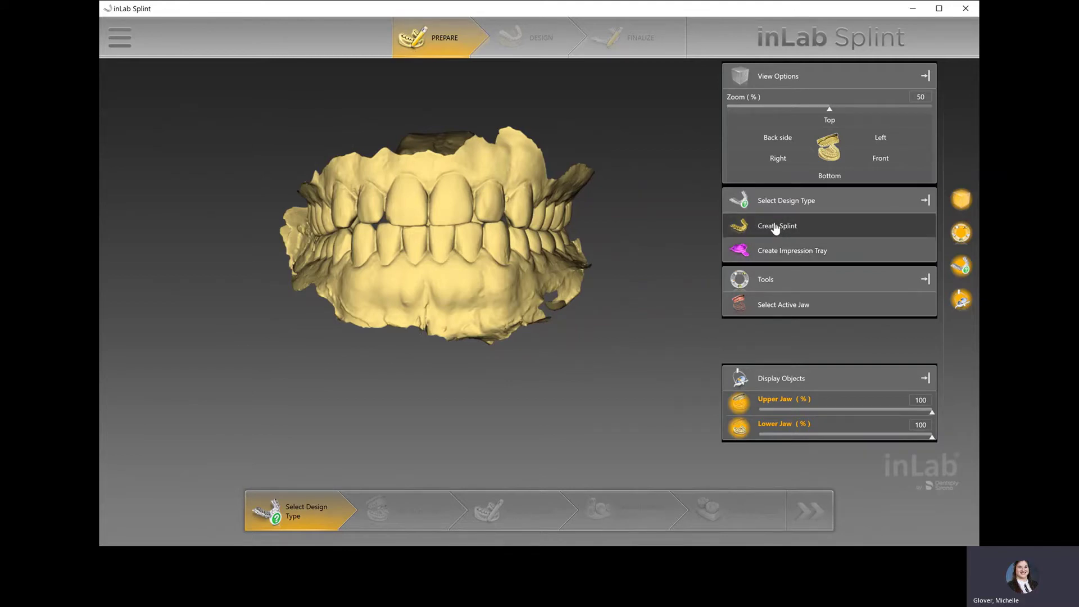
{"action": "left_click", "coordinate": [797, 231]}
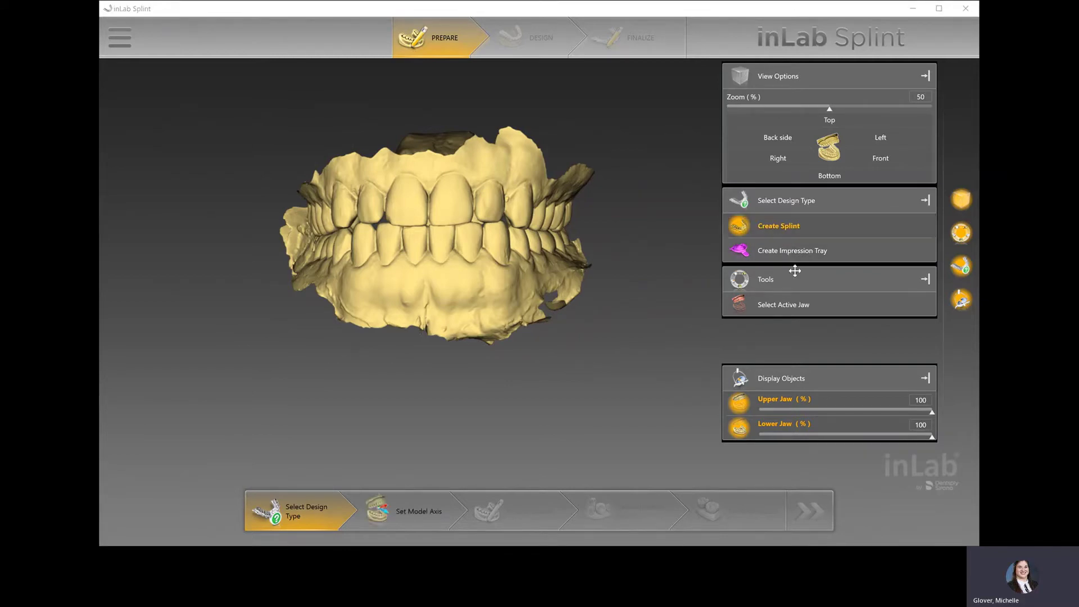
{"action": "left_click", "coordinate": [783, 306]}
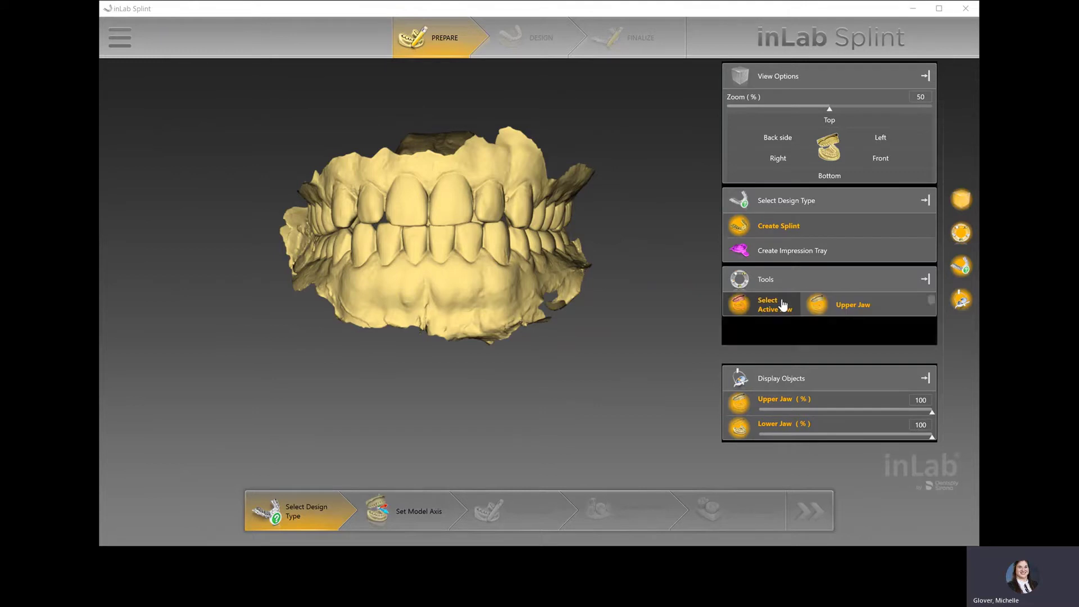
{"action": "left_click", "coordinate": [842, 303]}
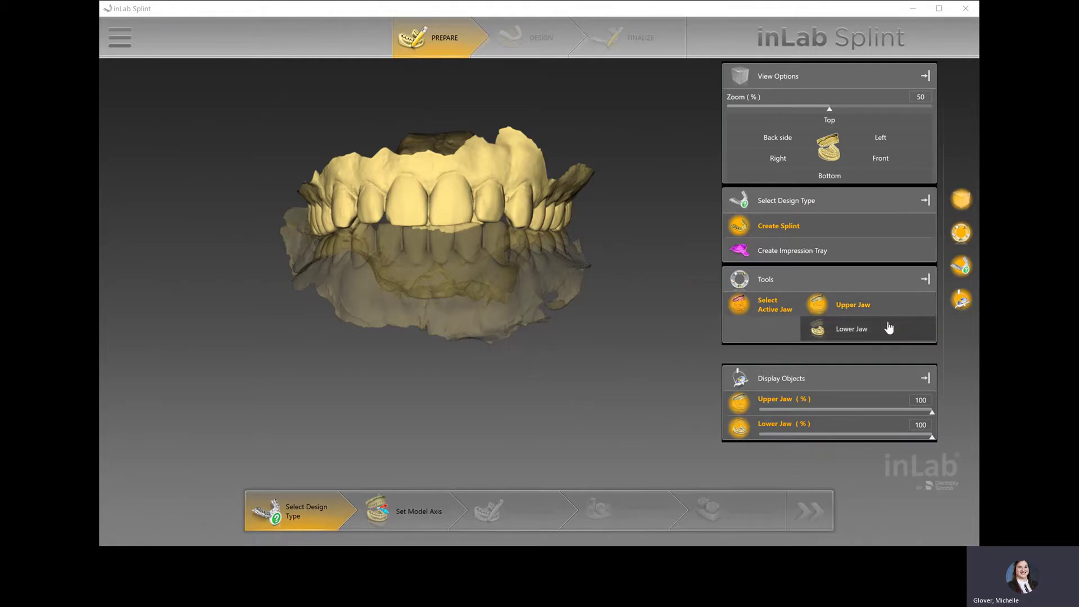
Adjust the upper jaw on the model axis guide and activate the Form tool for preparing the model.
{"action": "left_click", "coordinate": [425, 514]}
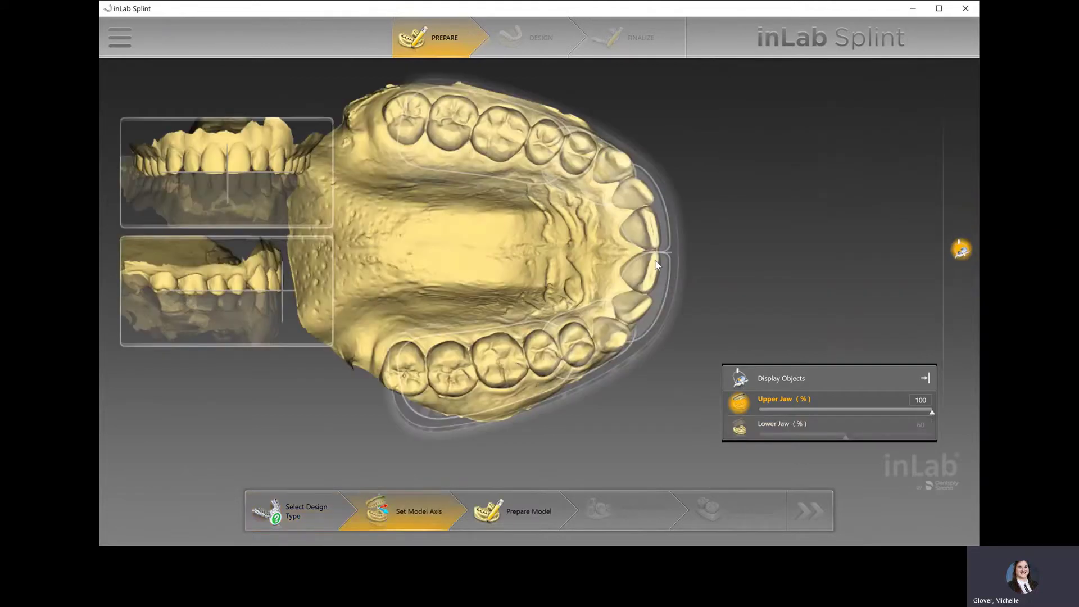
{"action": "left_click_drag", "start_coordinate": [658, 269], "coordinate": [658, 273]}
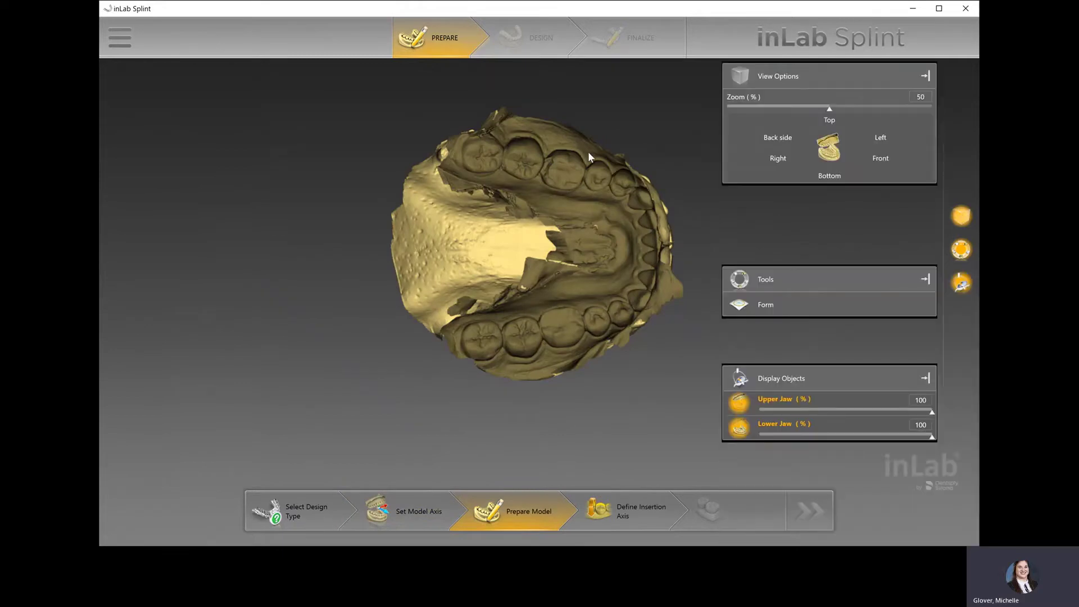
{"action": "left_click_drag", "start_coordinate": [588, 151], "coordinate": [776, 265]}
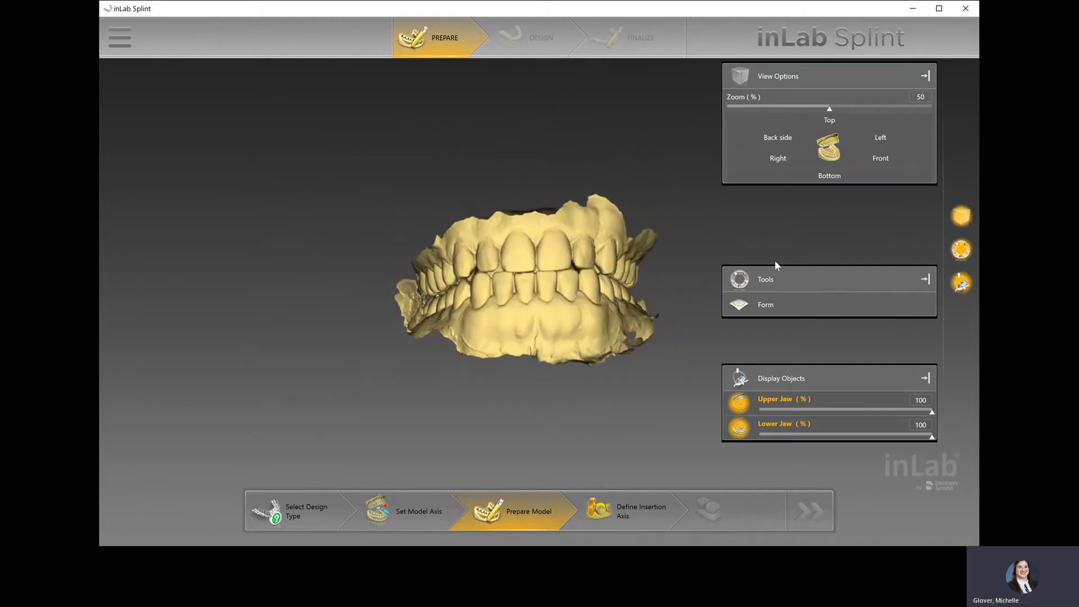
{"action": "left_click", "coordinate": [773, 308]}
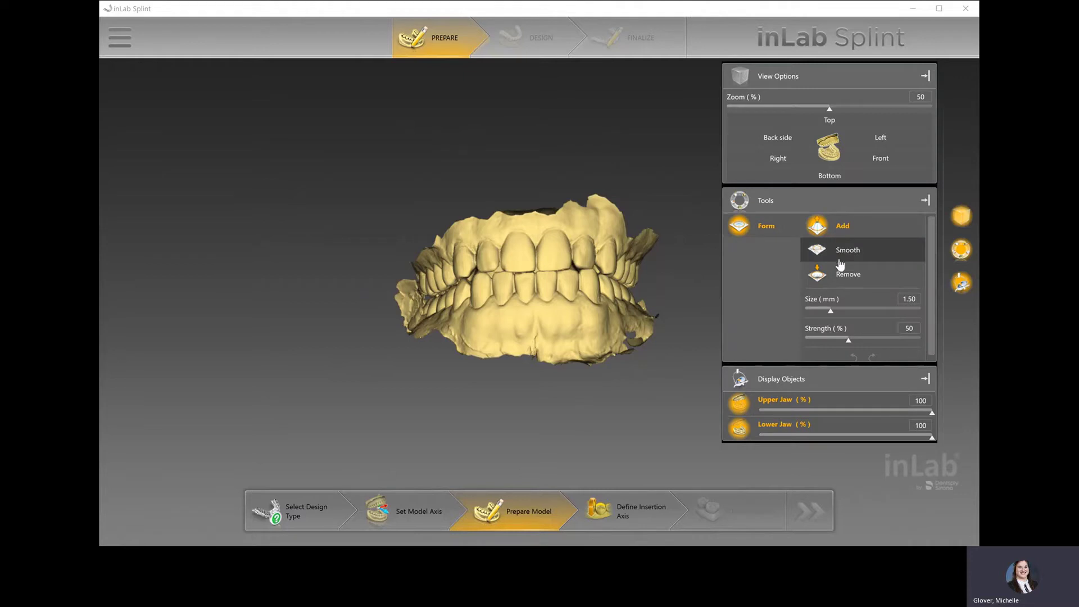
{"action": "right_click_drag", "start_coordinate": [622, 187], "coordinate": [627, 169]}
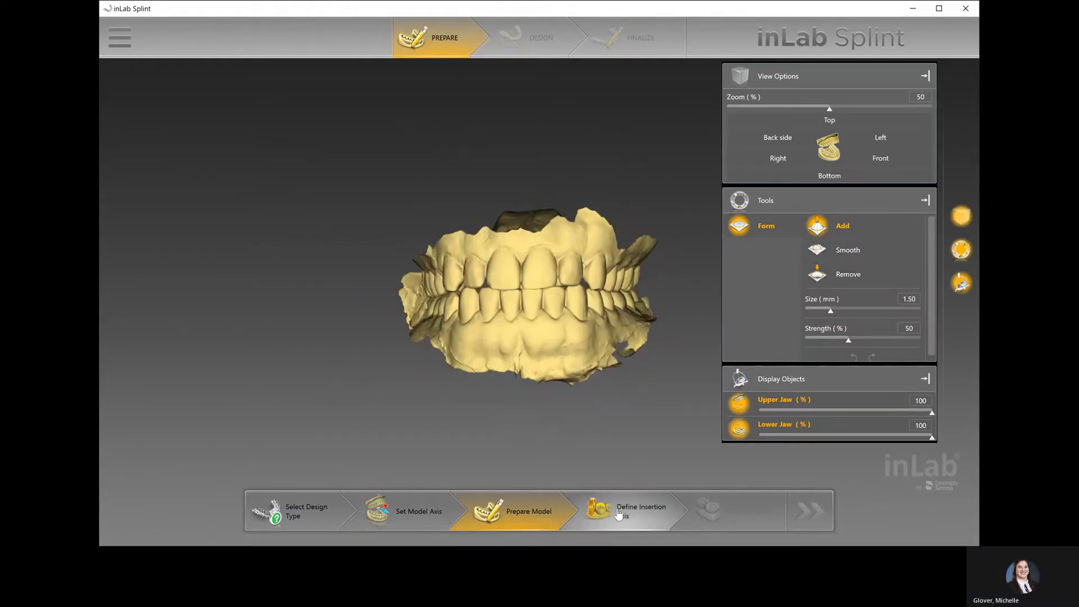
Proceed to defining the insertion axis and tilt the upper jaw's insertion arrow toward the front teeth in an occlusal view.
{"action": "left_click", "coordinate": [619, 513]}
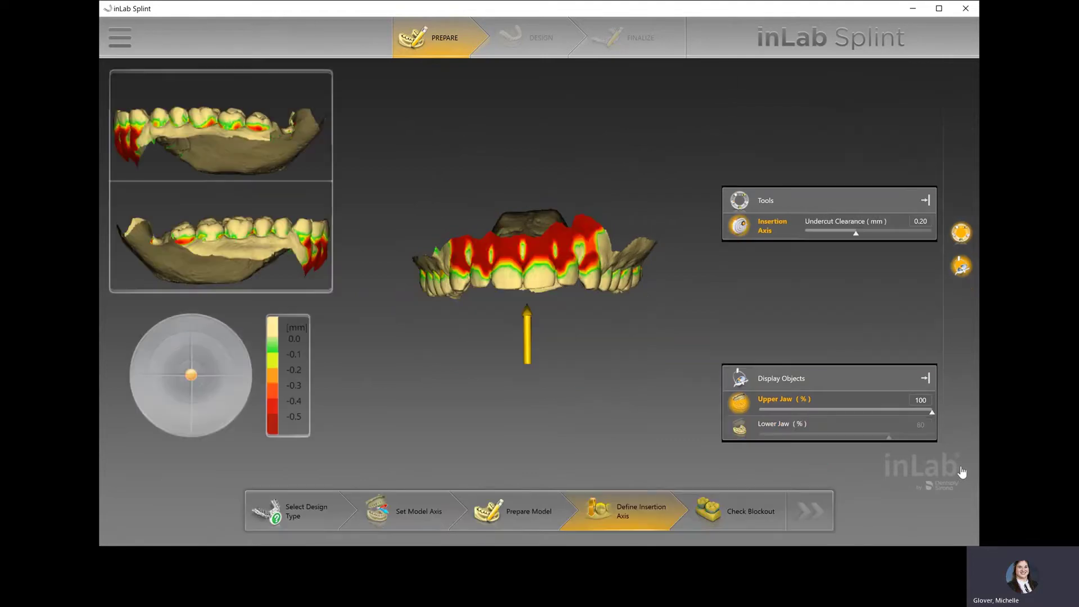
{"action": "right_click_drag", "start_coordinate": [522, 376], "coordinate": [564, 337]}
{"action": "right_click_drag", "start_coordinate": [666, 158], "coordinate": [695, 197]}
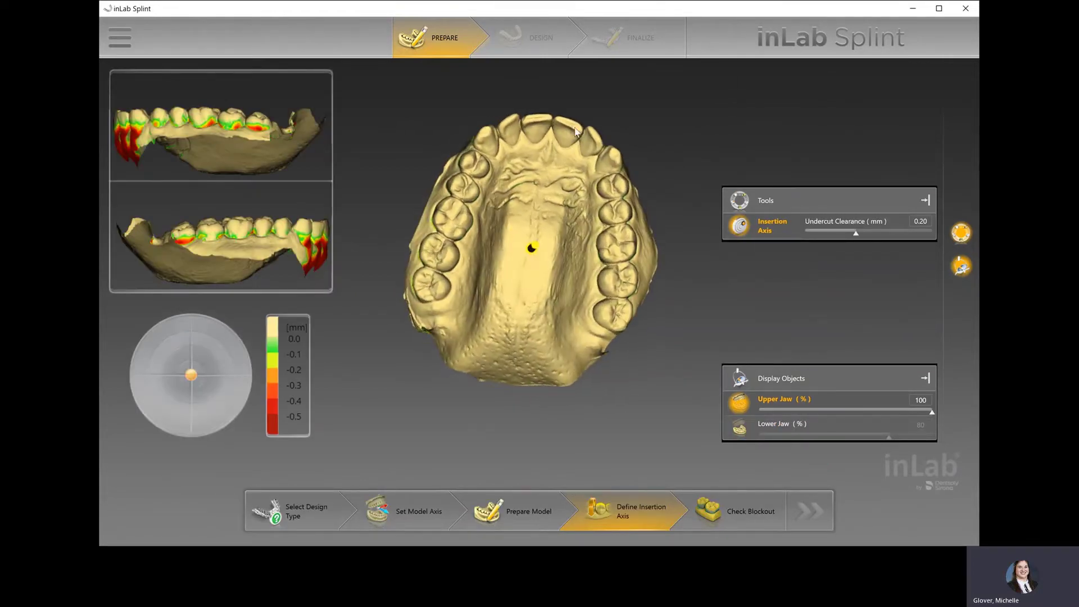
{"action": "right_click_drag", "start_coordinate": [555, 154], "coordinate": [541, 230]}
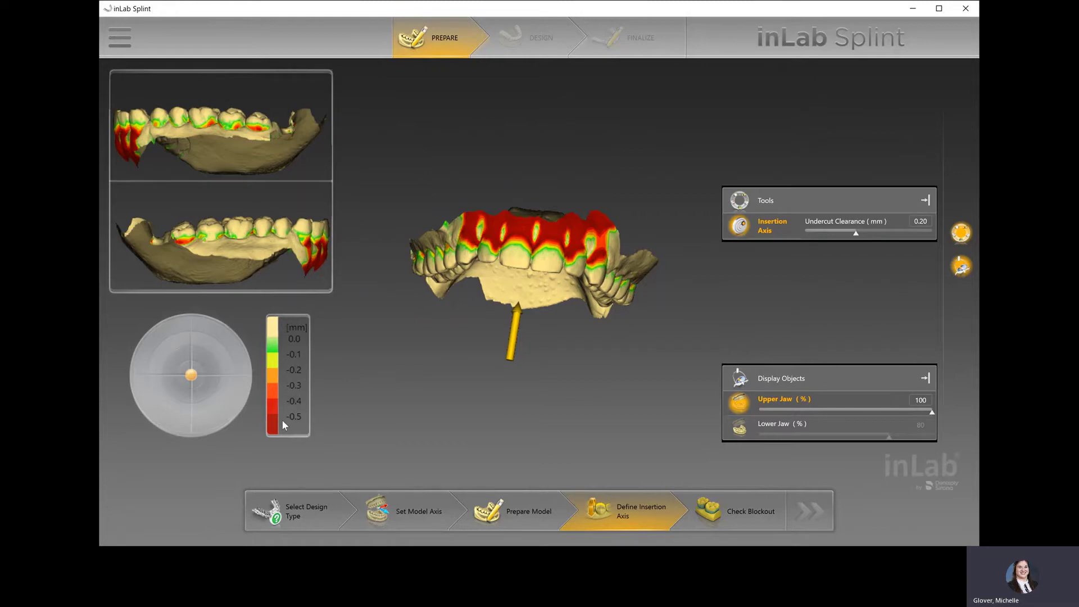
{"action": "right_click_drag", "start_coordinate": [523, 329], "coordinate": [532, 304]}
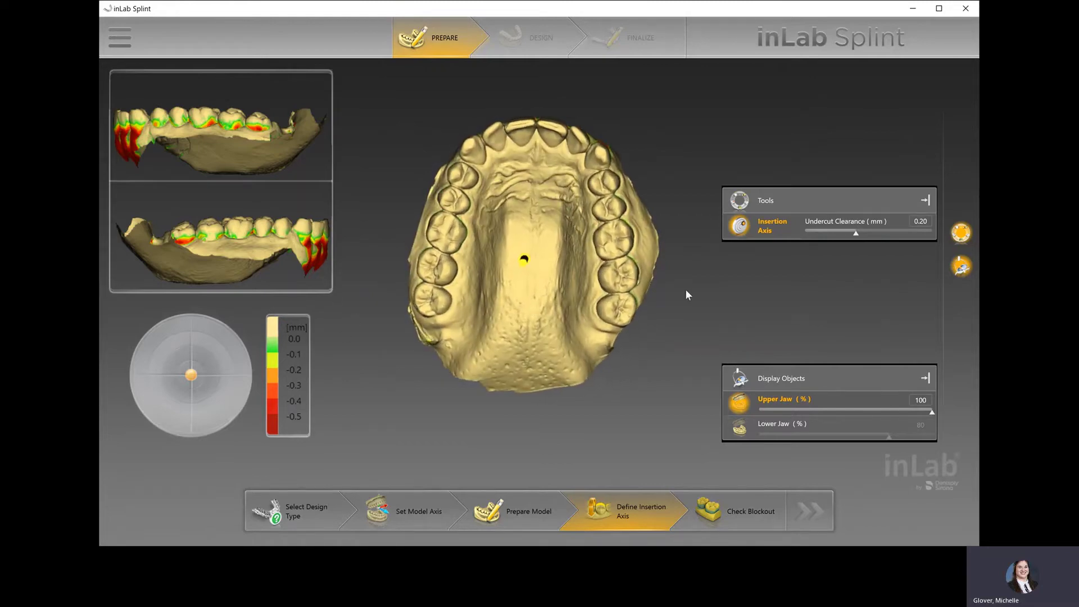
{"action": "right_click_drag", "start_coordinate": [686, 289], "coordinate": [687, 278]}
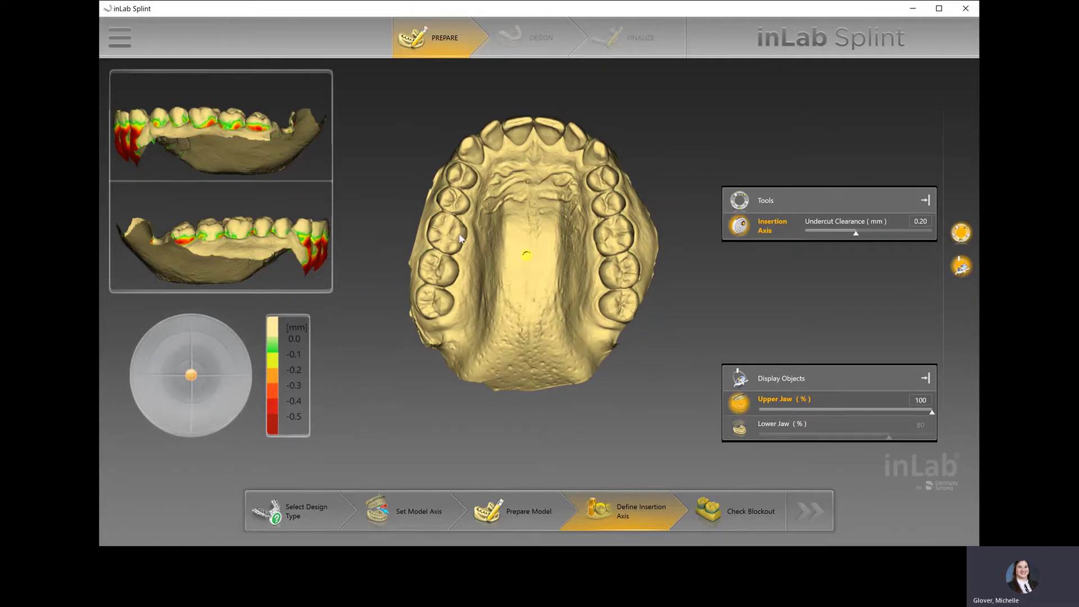
{"action": "left_click_drag", "start_coordinate": [527, 259], "coordinate": [527, 250]}
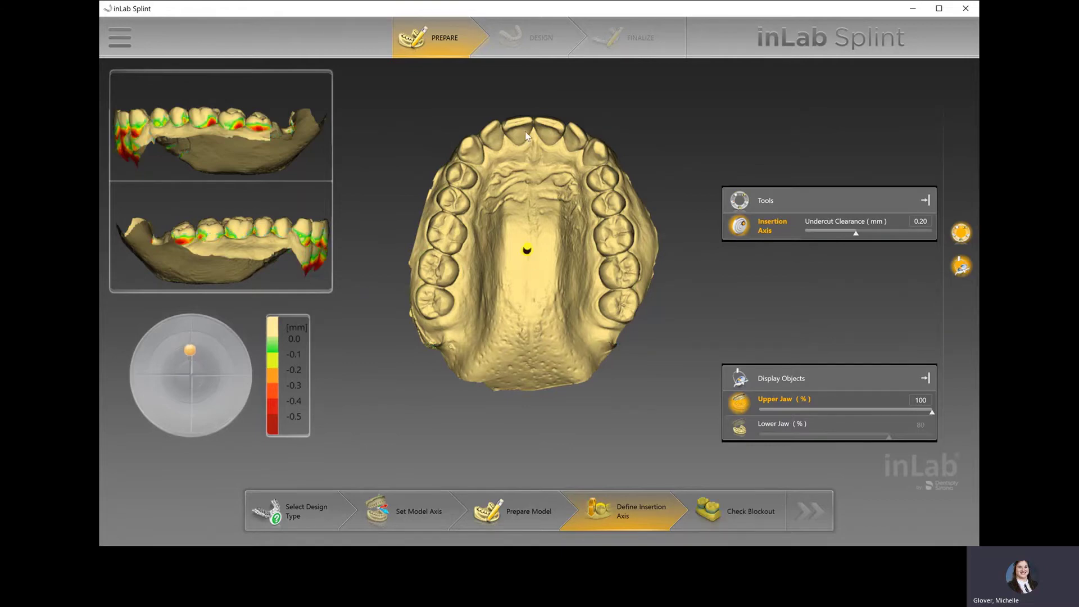
Fine-tune the insertion axis by tilting its arrow slightly further toward the front teeth.
{"action": "left_click_drag", "start_coordinate": [531, 161], "coordinate": [531, 181]}
{"action": "middle_click_drag", "start_coordinate": [531, 180], "coordinate": [536, 211]}
{"action": "left_click_drag", "start_coordinate": [535, 208], "coordinate": [513, 128]}
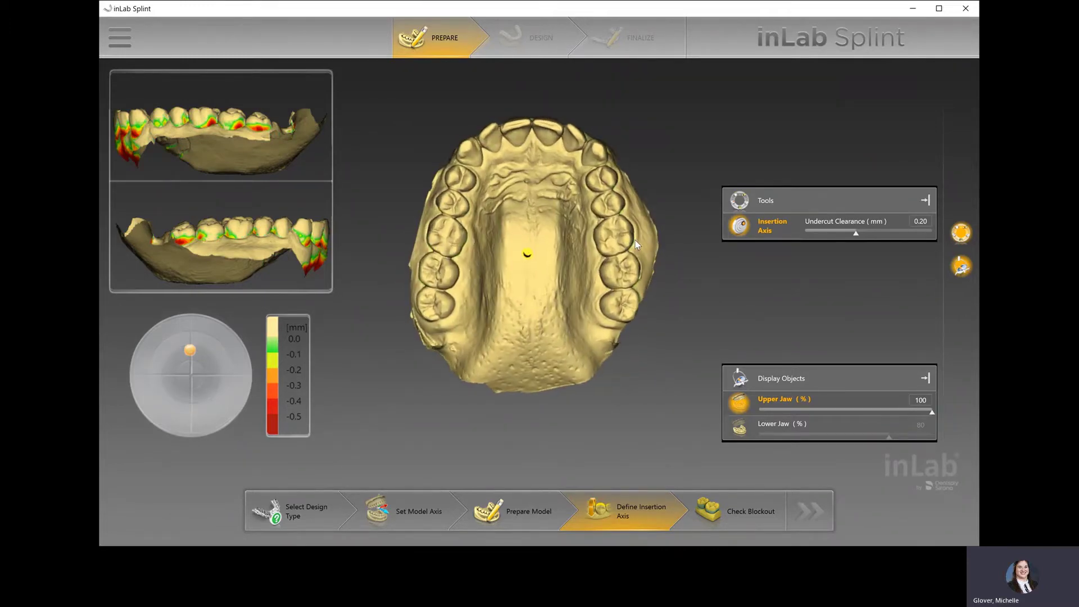
{"action": "left_click_drag", "start_coordinate": [534, 248], "coordinate": [531, 247]}
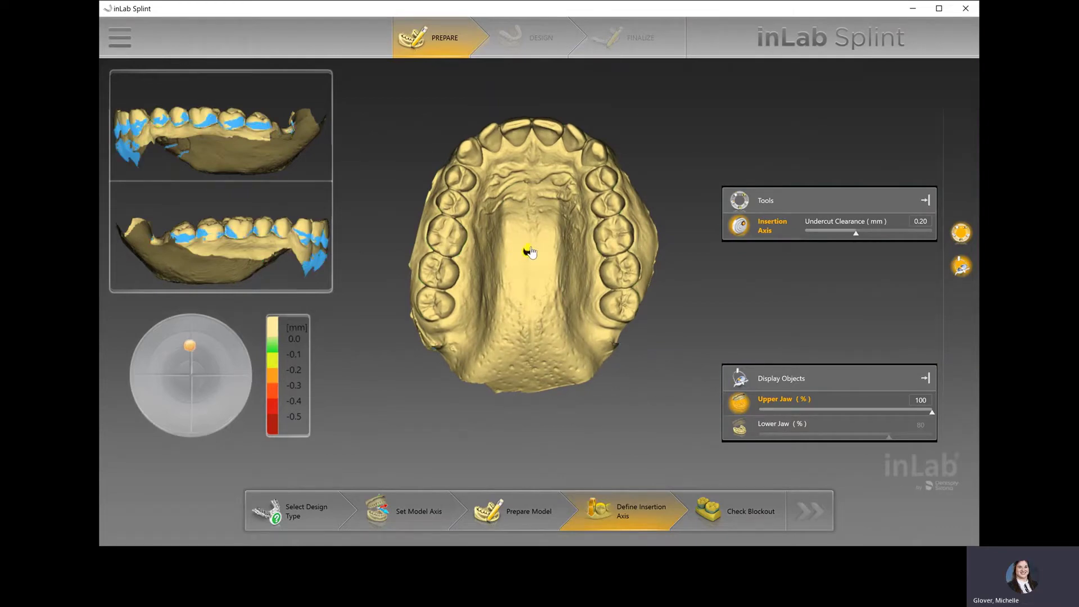
{"action": "left_click_drag", "start_coordinate": [501, 209], "coordinate": [512, 180]}
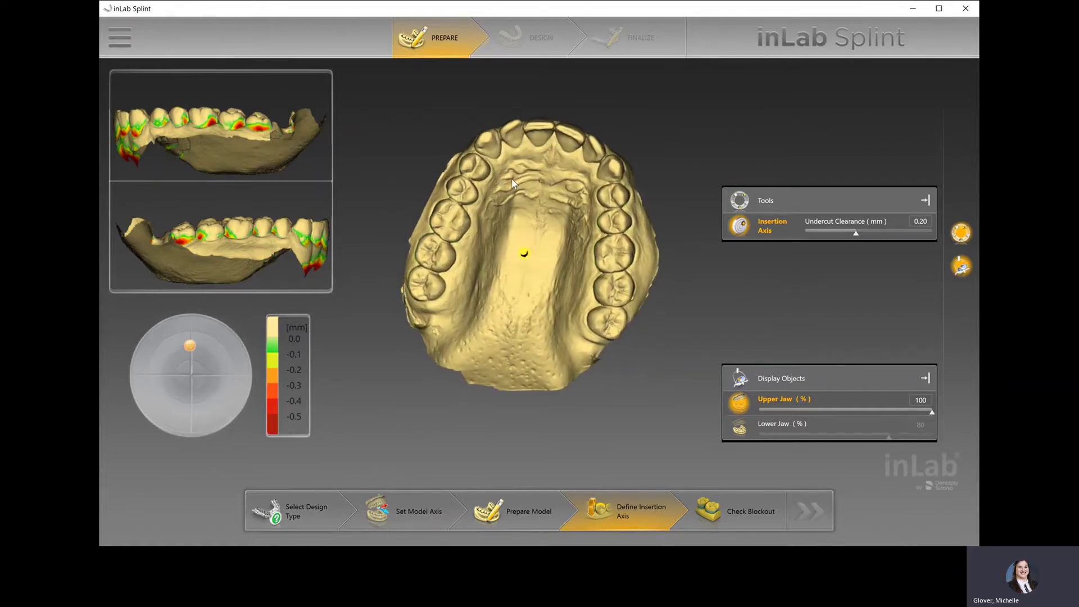
{"action": "middle_click_drag", "start_coordinate": [512, 182], "coordinate": [523, 194]}
Compute the upper jaw's blockout, check it around the arch, and activate the Reline tool.
{"action": "left_click", "coordinate": [738, 513]}
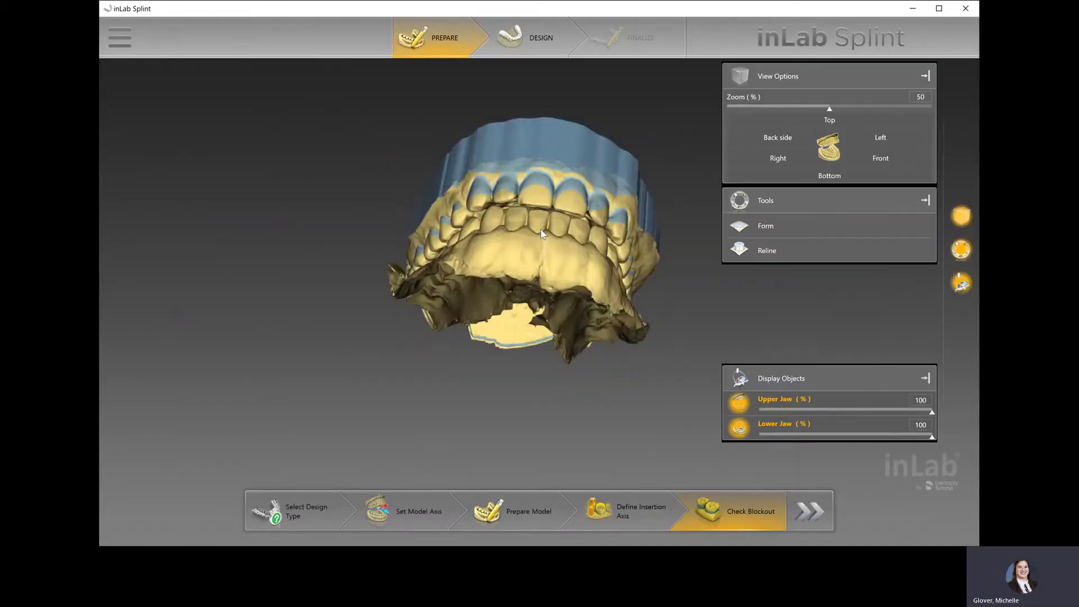
{"action": "mouse_move", "coordinate": [540, 230]}
{"action": "middle_mouse_down"}
{"action": "mouse_move", "coordinate": [447, 237]}
{"action": "mouse_move", "coordinate": [559, 251]}
{"action": "mouse_move", "coordinate": [545, 238]}
{"action": "middle_mouse_up"}
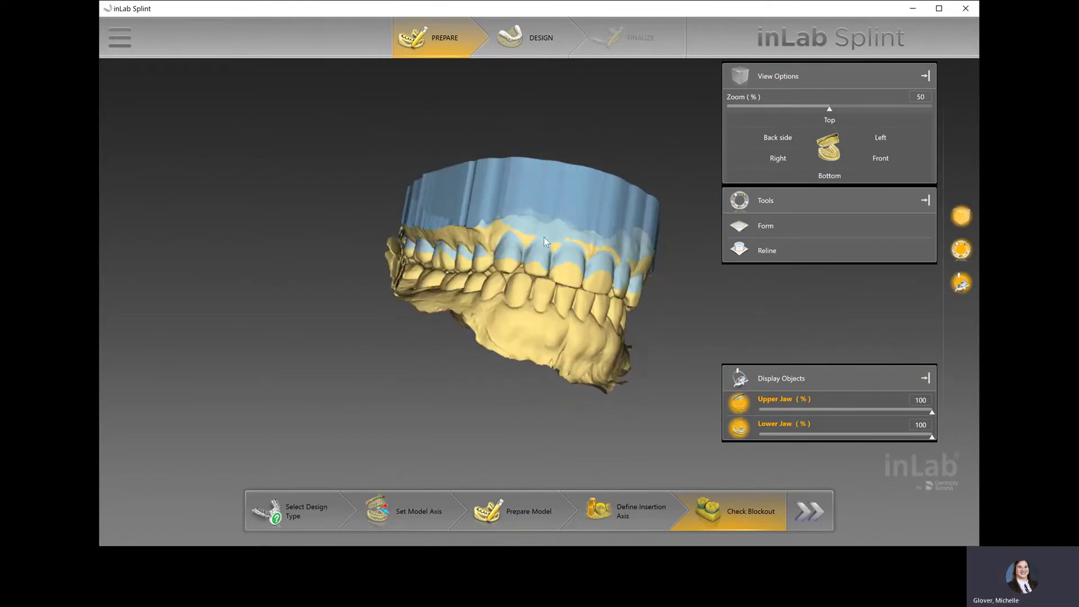
{"action": "left_click", "coordinate": [781, 253]}
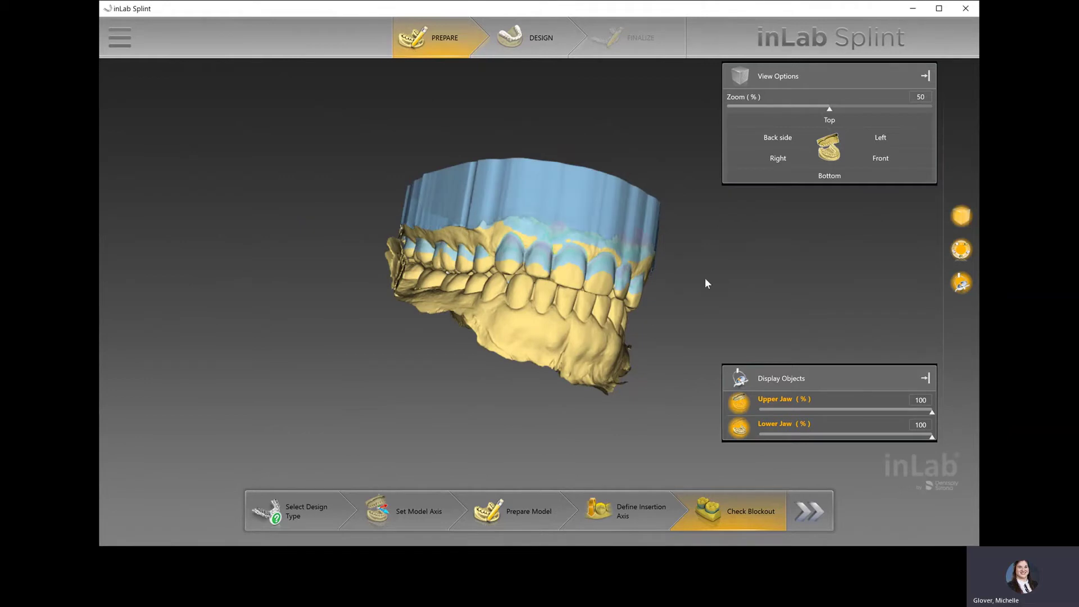
{"action": "middle_click_drag", "start_coordinate": [642, 236], "coordinate": [525, 232]}
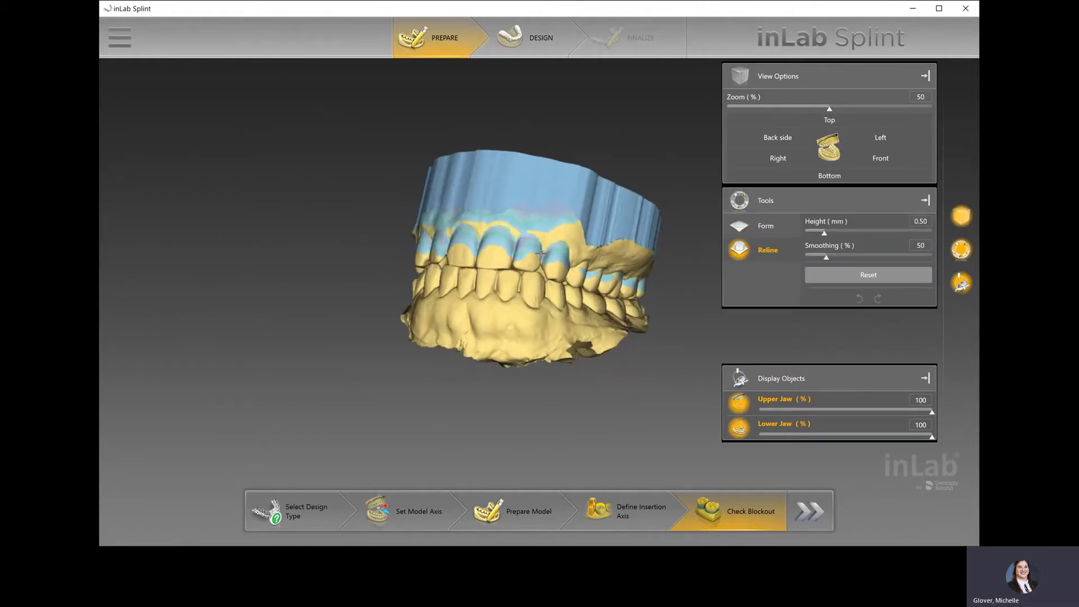
Add blockout material along the cheek side of the upper back teeth with the Form Add tool at 3.05 mm size.
{"action": "left_click", "coordinate": [765, 226]}
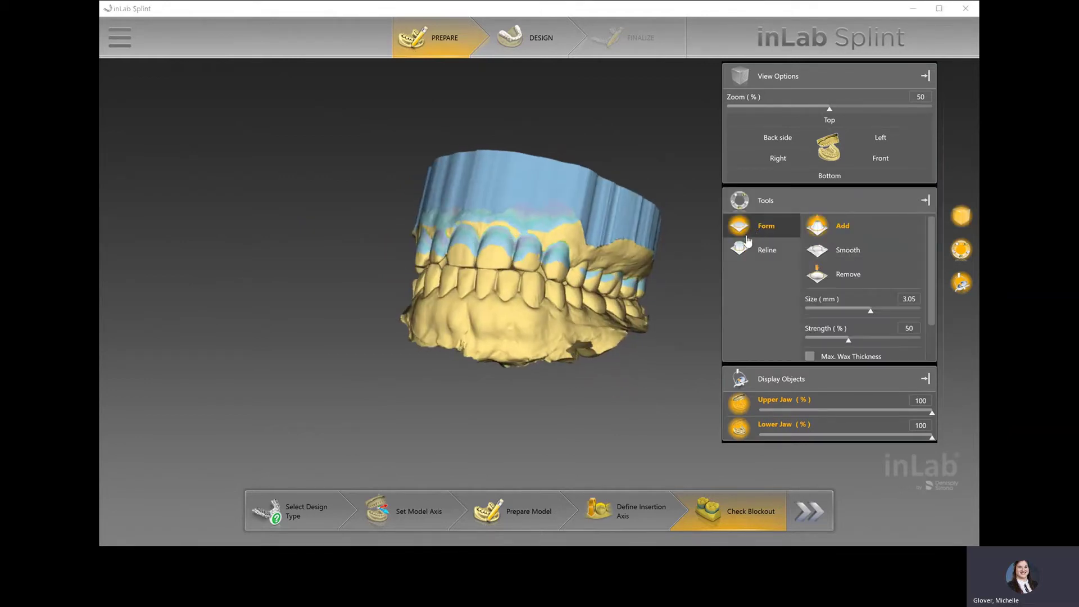
{"action": "middle_click_drag", "start_coordinate": [684, 259], "coordinate": [509, 271]}
{"action": "left_click_drag", "start_coordinate": [505, 273], "coordinate": [599, 275]}
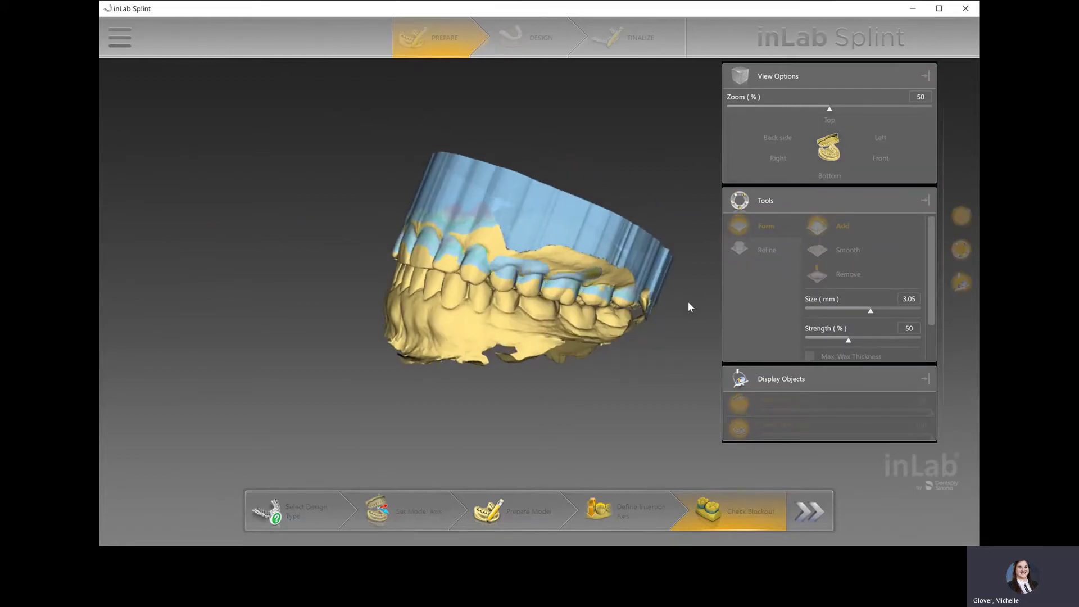
Switch the Form tool to Smooth and hide the lower jaw to inspect the added blockout from the occlusal side.
{"action": "left_click", "coordinate": [838, 256]}
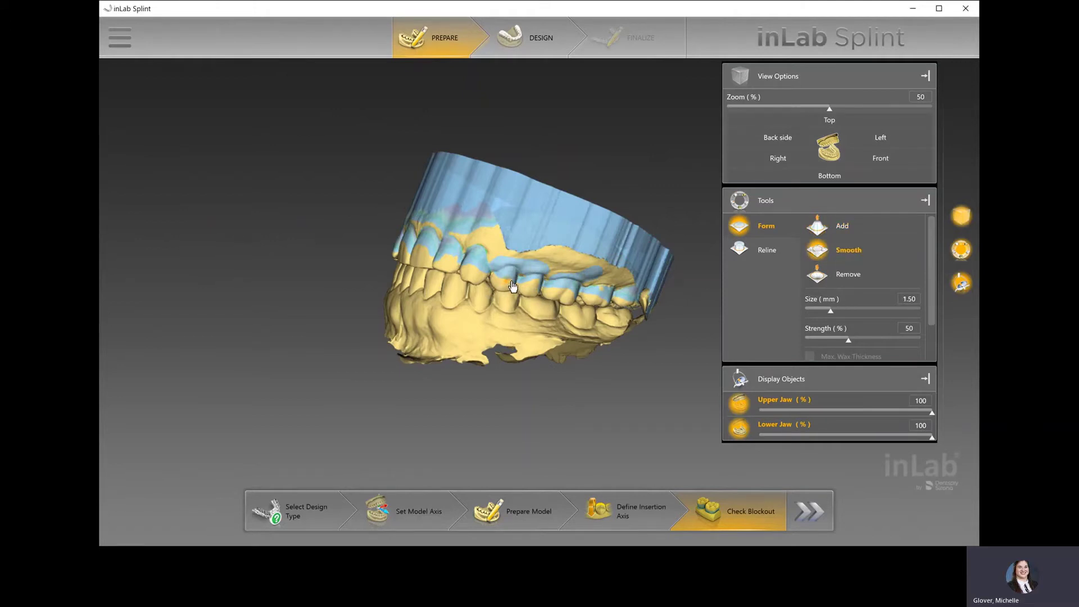
{"action": "left_click_drag", "start_coordinate": [481, 269], "coordinate": [400, 274]}
{"action": "right_click_drag", "start_coordinate": [297, 247], "coordinate": [375, 298]}
{"action": "left_click", "coordinate": [740, 428]}
{"action": "right_click_drag", "start_coordinate": [589, 312], "coordinate": [585, 230]}
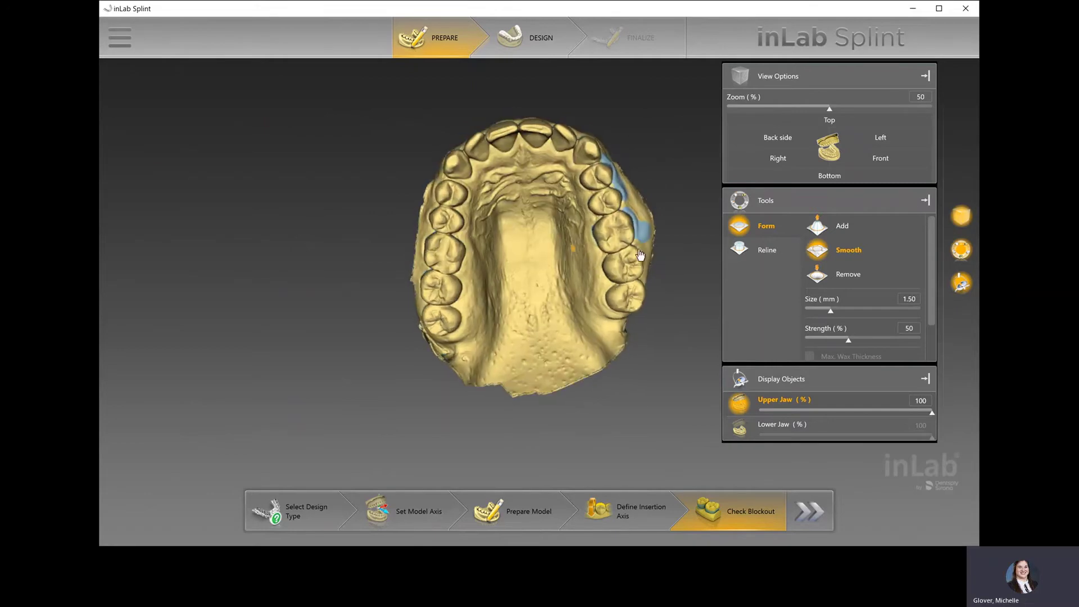
Try the Reline tool on the blockout beside the upper canine, and undo the reline.
{"action": "left_click", "coordinate": [759, 247]}
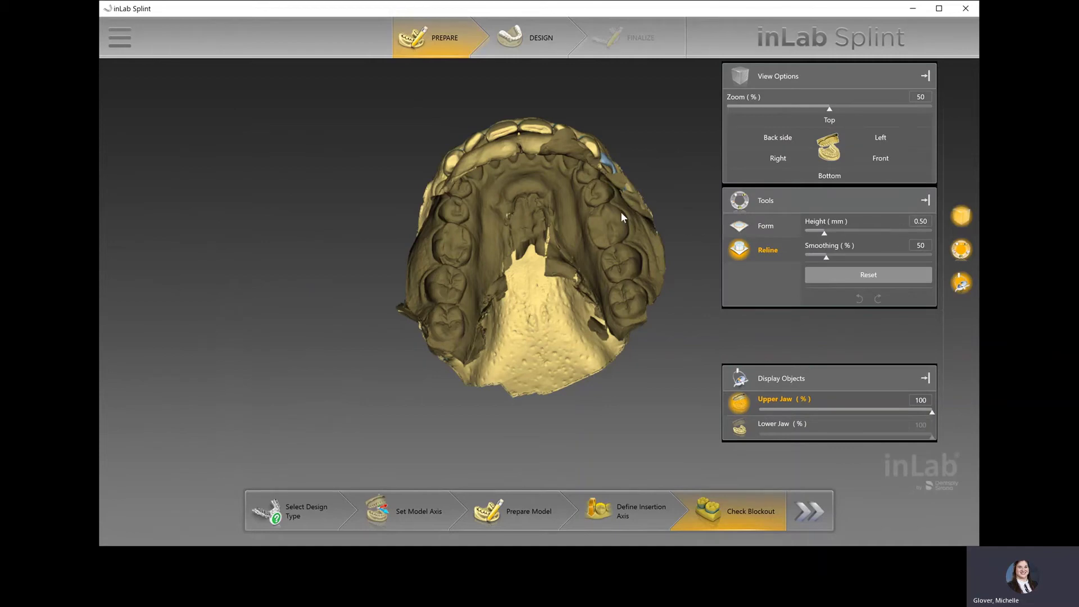
{"action": "left_click_drag", "start_coordinate": [500, 81], "coordinate": [581, 153]}
{"action": "scroll", "coordinate": [562, 269], "scroll_direction": "up", "scroll_amount": 3}
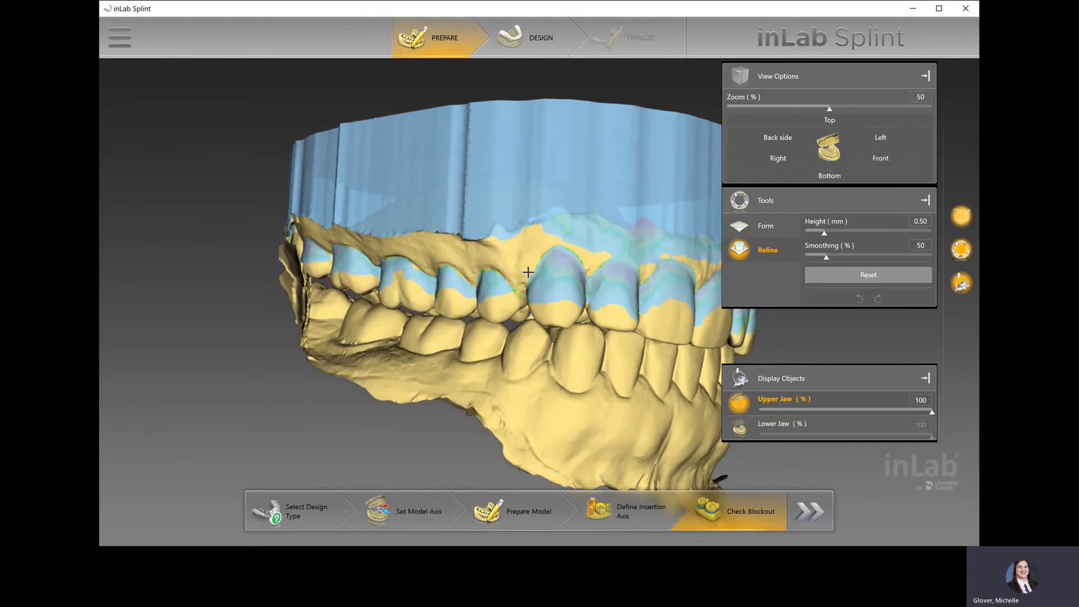
{"action": "mouse_move", "coordinate": [529, 273]}
{"action": "left_mouse_down"}
{"action": "mouse_move", "coordinate": [507, 280]}
{"action": "mouse_move", "coordinate": [513, 290]}
{"action": "mouse_move", "coordinate": [535, 281]}
{"action": "left_mouse_up"}
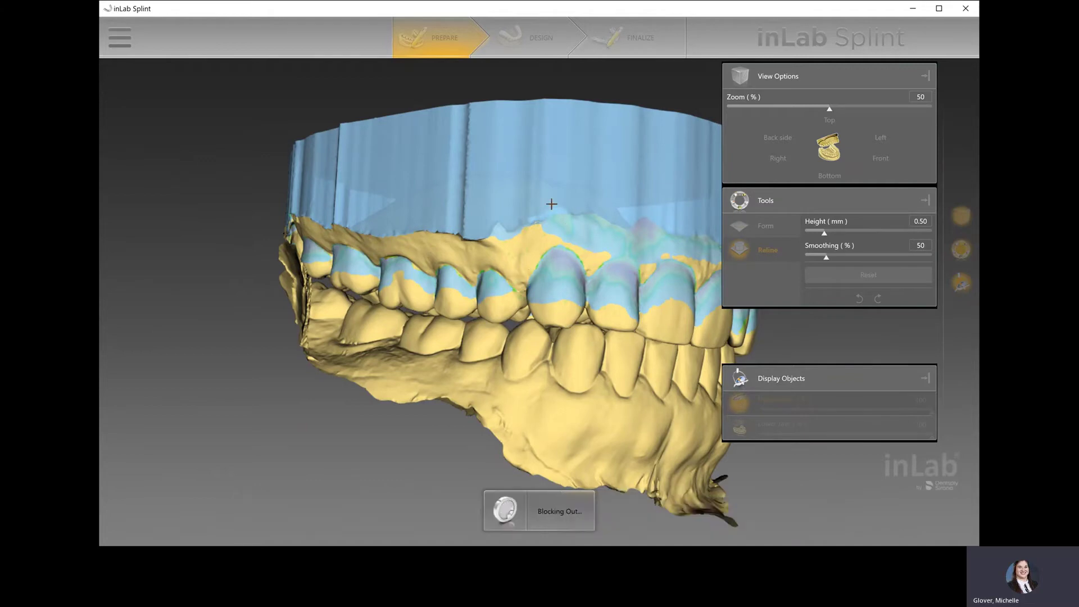
{"action": "middle_click_drag", "start_coordinate": [547, 222], "coordinate": [584, 250]}
{"action": "left_click", "coordinate": [859, 300]}
Advance to the Design phase and view the blocked-out jaws from the front.
{"action": "left_click_drag", "start_coordinate": [566, 164], "coordinate": [586, 157]}
{"action": "left_click_drag", "start_coordinate": [619, 393], "coordinate": [559, 409]}
{"action": "middle_click_drag", "start_coordinate": [559, 410], "coordinate": [649, 420]}
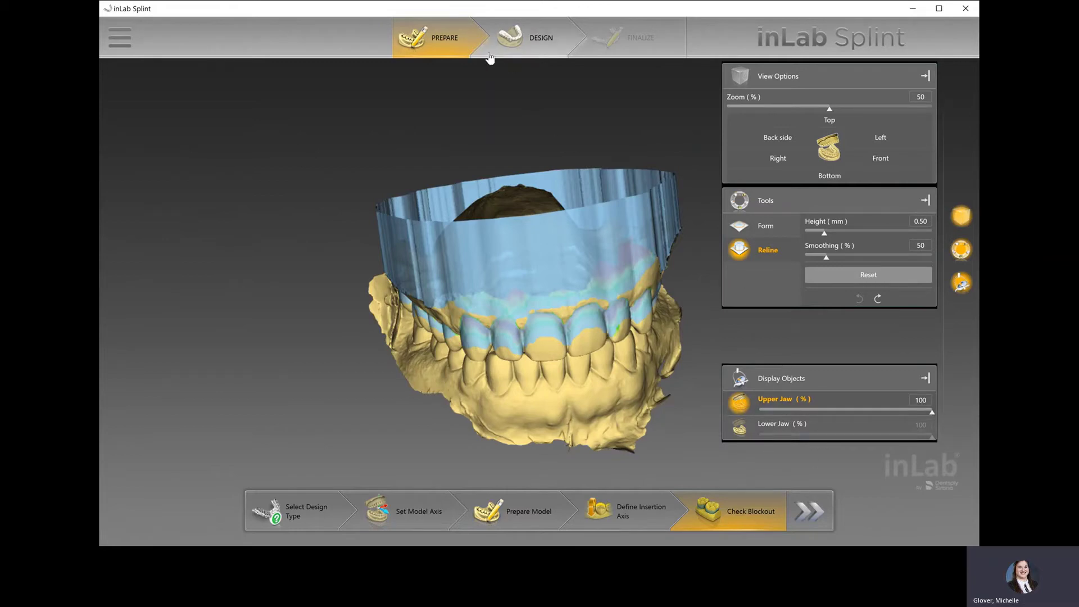
{"action": "left_click", "coordinate": [805, 516]}
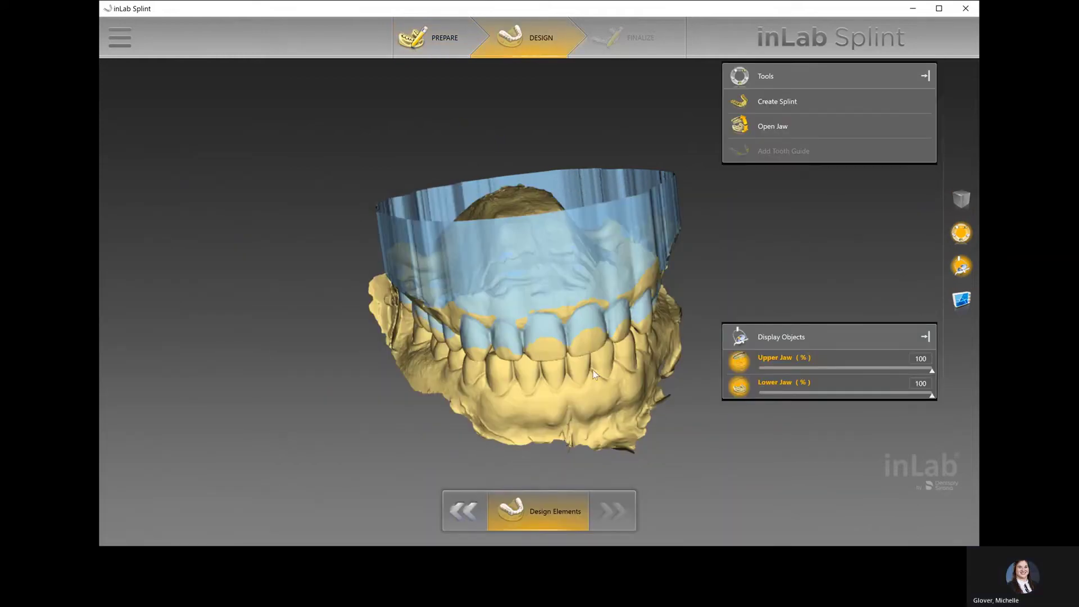
{"action": "mouse_move", "coordinate": [638, 301]}
{"action": "left_mouse_down"}
{"action": "mouse_move", "coordinate": [675, 330]}
{"action": "mouse_move", "coordinate": [640, 312]}
{"action": "left_mouse_up"}
{"action": "middle_click_drag", "start_coordinate": [640, 312], "coordinate": [742, 222]}
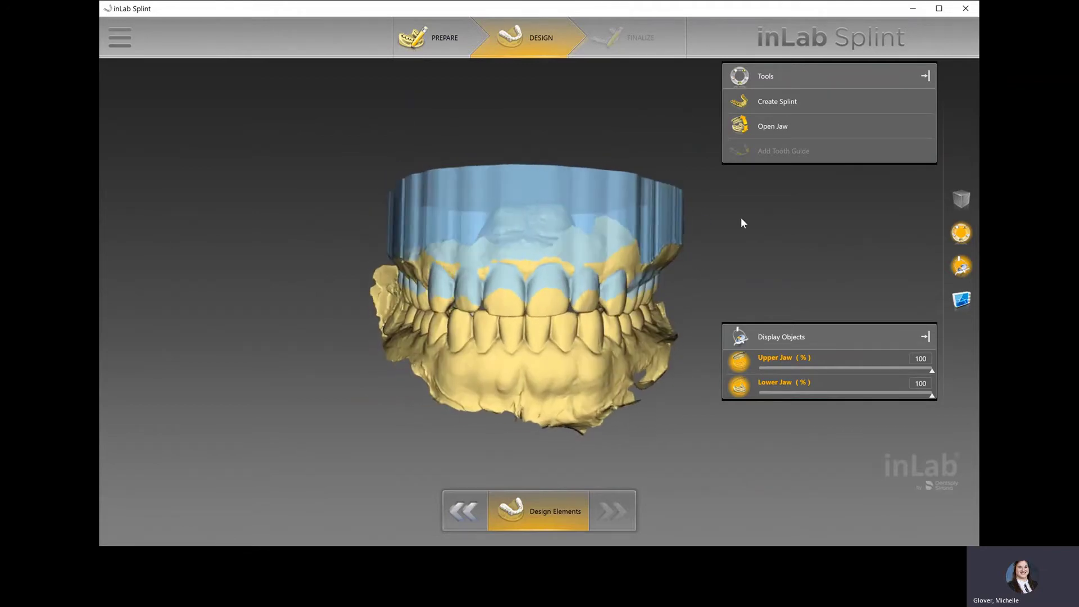
Set the jaw opening to 2.5 mm.
{"action": "left_click", "coordinate": [761, 136]}
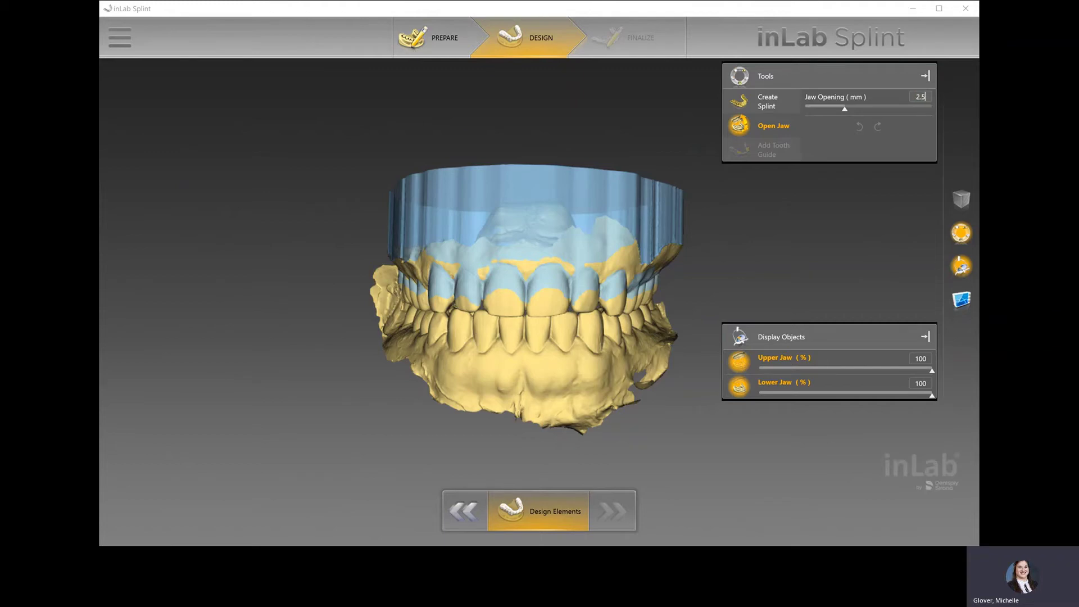
{"action": "key", "text": "Return"}
{"action": "middle_click_drag", "start_coordinate": [665, 258], "coordinate": [709, 260]}
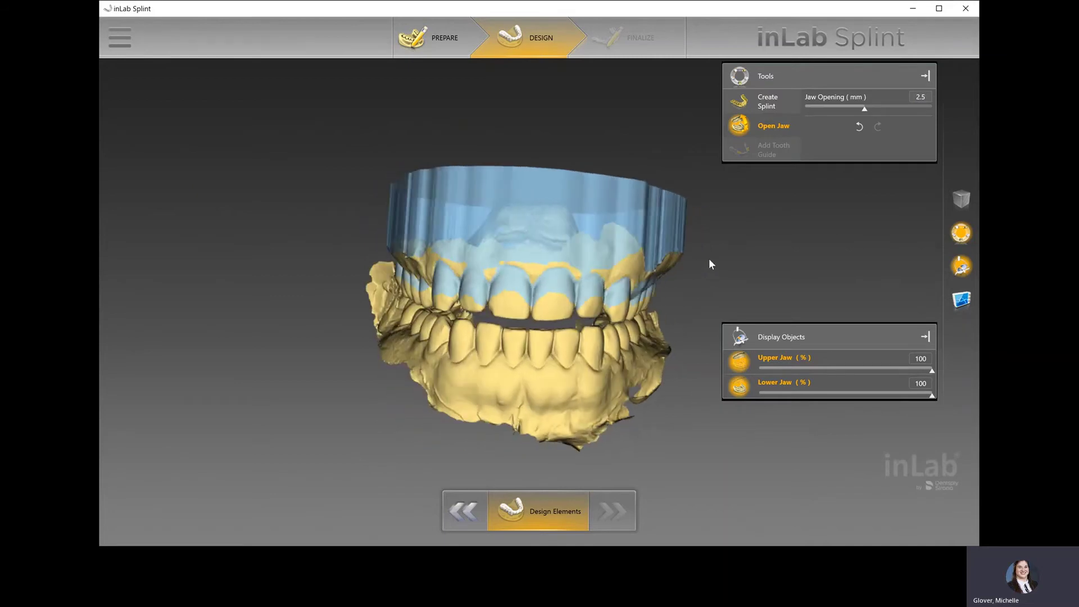
Start the Create Splint tool and hide the lower jaw to view the upper jaw from the occlusal side.
{"action": "left_click", "coordinate": [776, 113]}
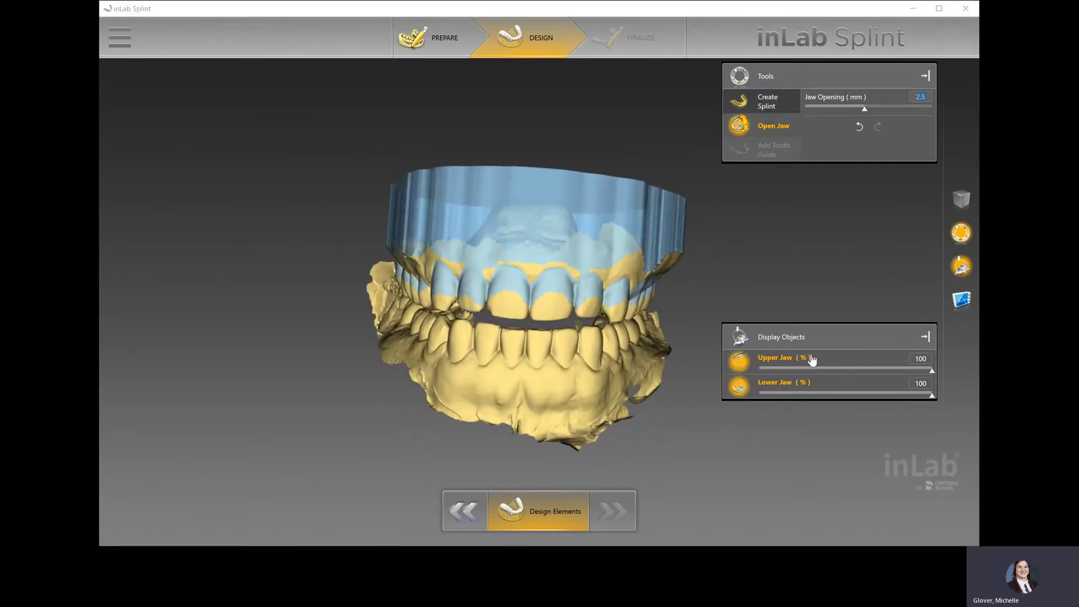
{"action": "left_click", "coordinate": [740, 387]}
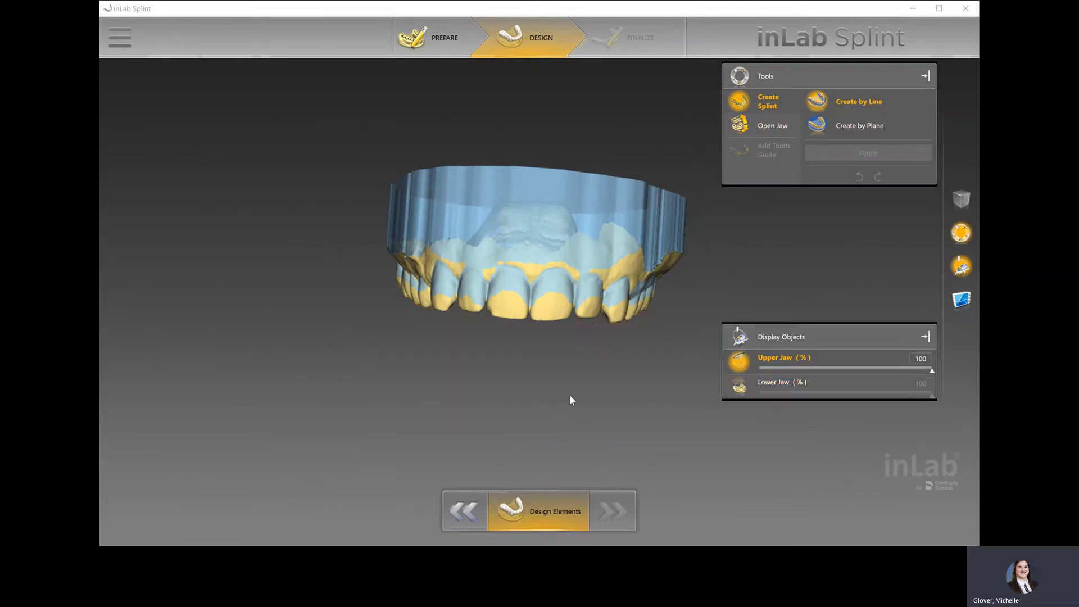
{"action": "middle_click_drag", "start_coordinate": [538, 360], "coordinate": [526, 265]}
{"action": "middle_click_drag", "start_coordinate": [750, 281], "coordinate": [736, 298]}
{"action": "middle_click_drag", "start_coordinate": [567, 249], "coordinate": [569, 260]}
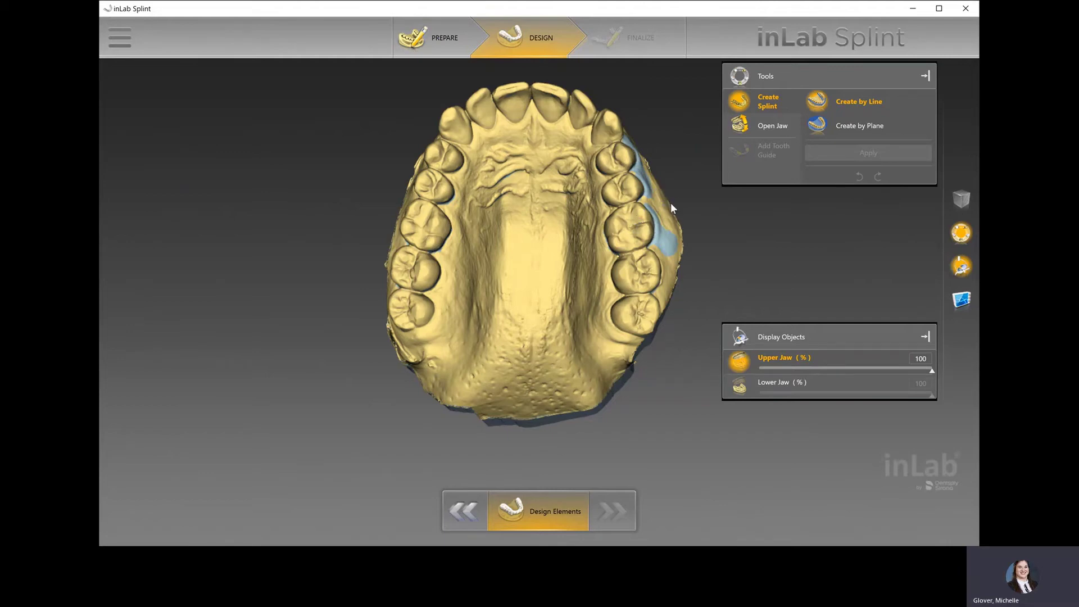
Try the Create by Plane method, shifting and adjusting the cutting plane around the upper jaw.
{"action": "left_click", "coordinate": [826, 127]}
{"action": "left_click_drag", "start_coordinate": [531, 317], "coordinate": [499, 259]}
{"action": "middle_click_drag", "start_coordinate": [499, 259], "coordinate": [706, 247]}
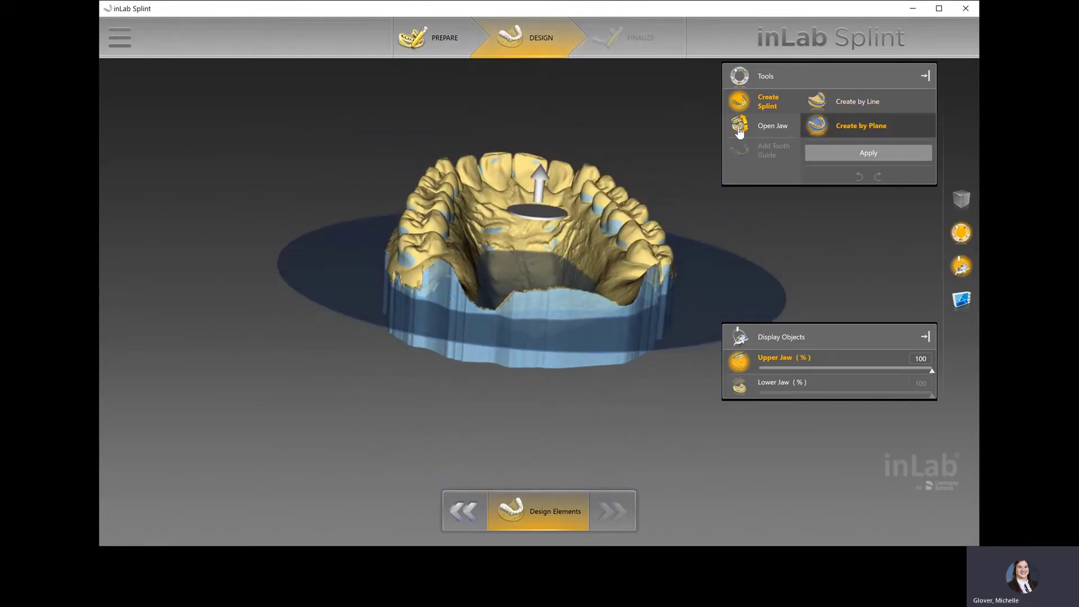
{"action": "left_click_drag", "start_coordinate": [536, 180], "coordinate": [538, 155]}
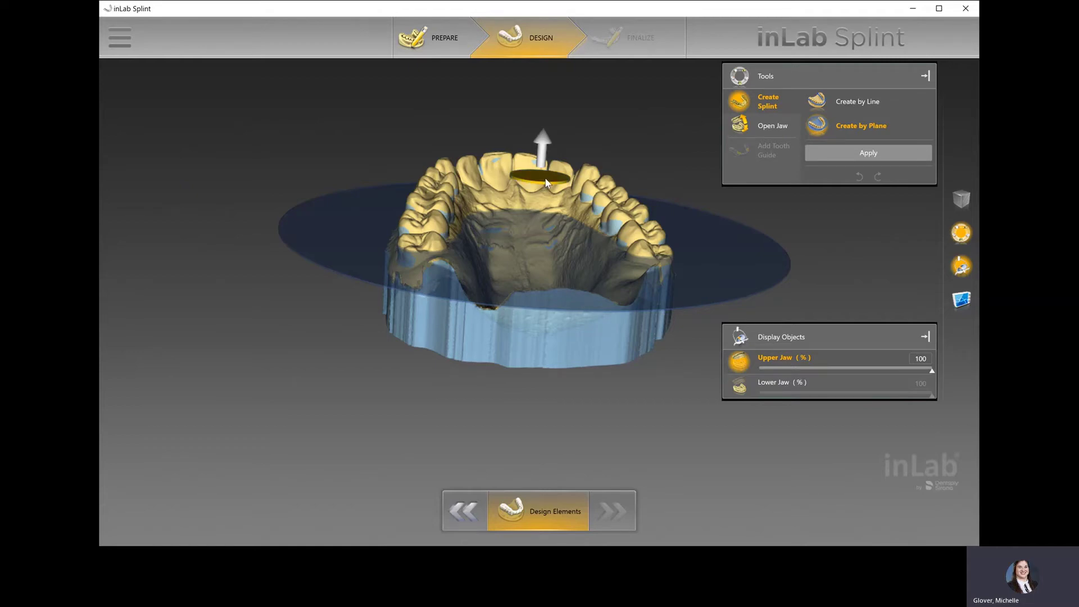
{"action": "mouse_move", "coordinate": [546, 181]}
{"action": "left_mouse_down"}
{"action": "mouse_move", "coordinate": [549, 196]}
{"action": "mouse_move", "coordinate": [543, 185]}
{"action": "left_mouse_up"}
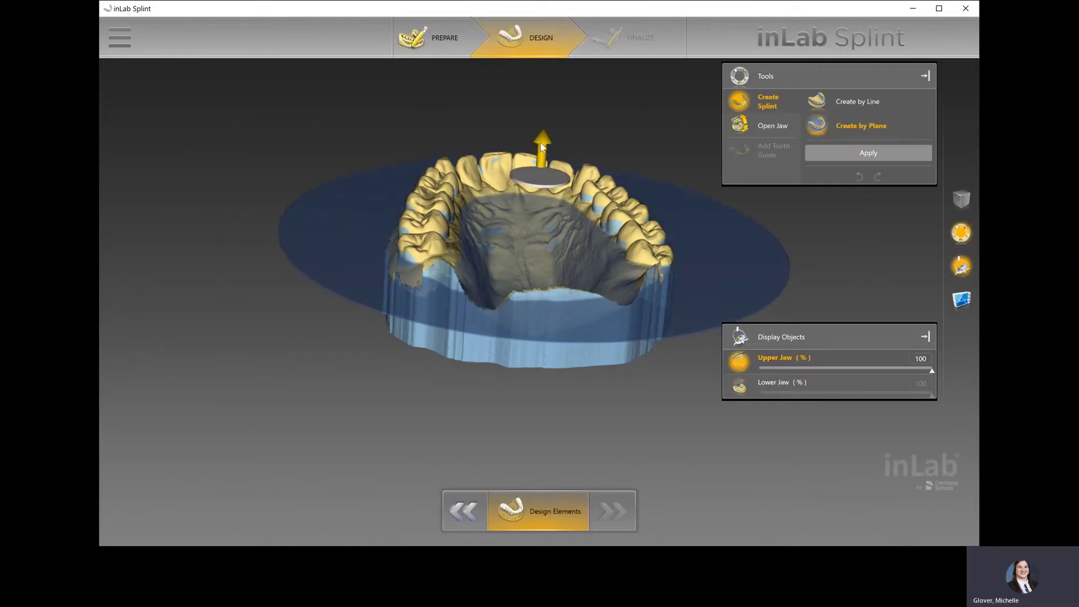
{"action": "mouse_move", "coordinate": [541, 136]}
{"action": "left_mouse_down"}
{"action": "mouse_move", "coordinate": [542, 125]}
{"action": "mouse_move", "coordinate": [543, 141]}
{"action": "left_mouse_up"}
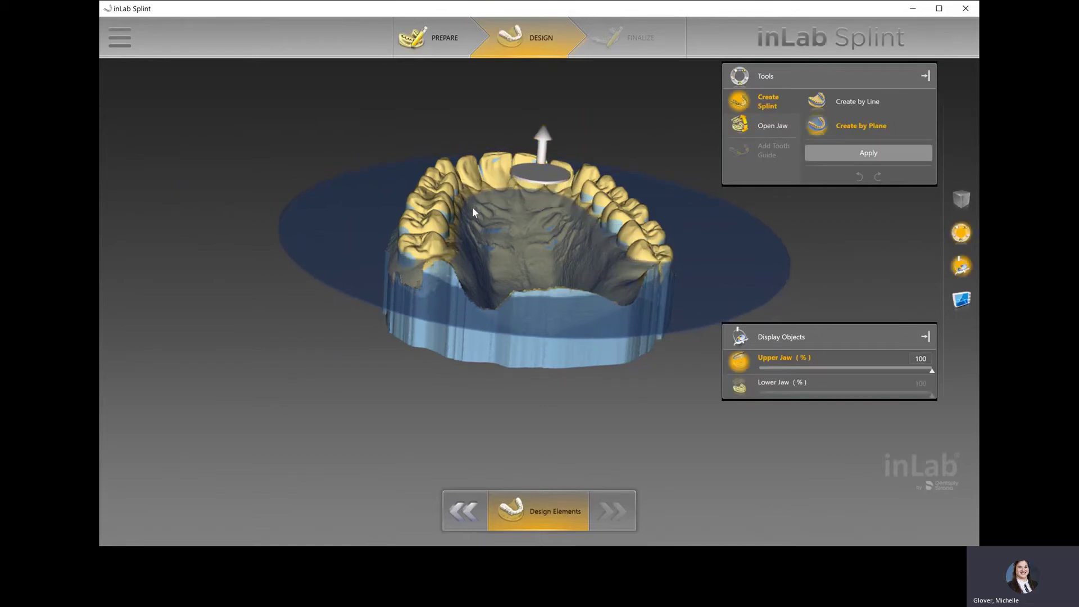
Switch to Create by Line and draw the splint outline along the outer tooth surfaces from the central incisors to the last molar.
{"action": "left_click", "coordinate": [850, 102]}
{"action": "left_click_drag", "start_coordinate": [548, 172], "coordinate": [556, 284]}
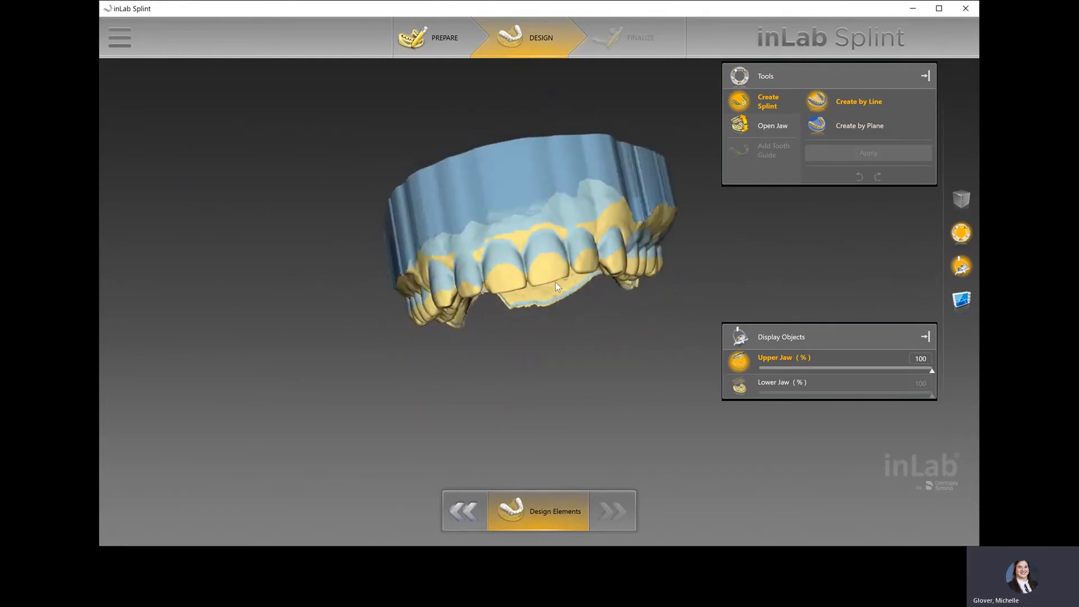
{"action": "middle_click_drag", "start_coordinate": [740, 283], "coordinate": [541, 305]}
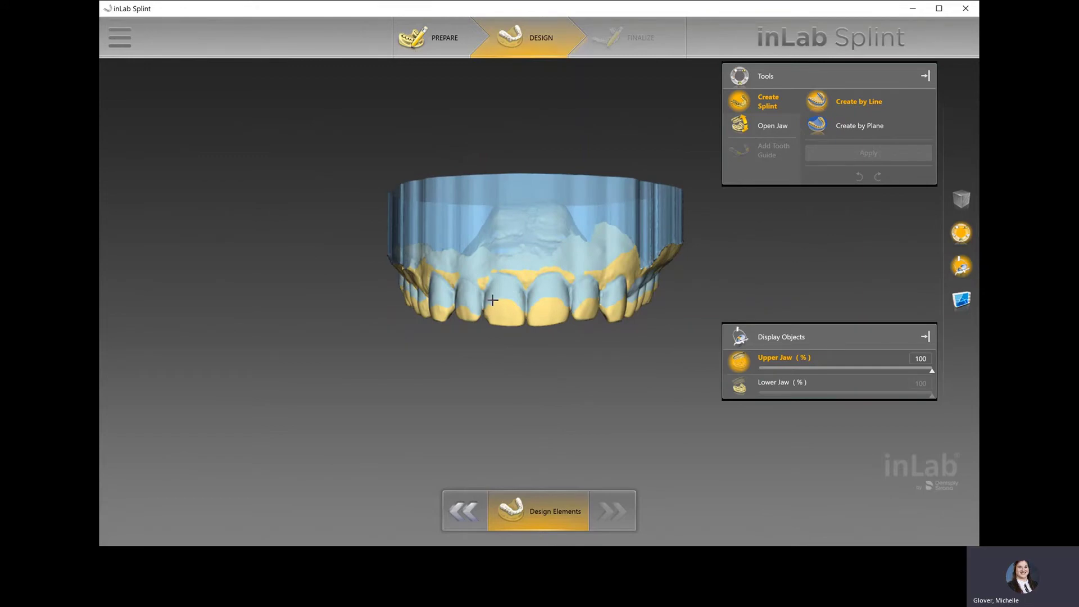
{"action": "mouse_move", "coordinate": [493, 301]}
{"action": "left_mouse_down"}
{"action": "mouse_move", "coordinate": [605, 305]}
{"action": "mouse_move", "coordinate": [634, 292]}
{"action": "mouse_move", "coordinate": [544, 303]}
{"action": "mouse_move", "coordinate": [512, 293]}
{"action": "mouse_move", "coordinate": [560, 306]}
{"action": "mouse_move", "coordinate": [649, 290]}
{"action": "mouse_move", "coordinate": [568, 301]}
{"action": "left_mouse_up"}
{"action": "middle_click_drag", "start_coordinate": [568, 301], "coordinate": [509, 293]}
{"action": "left_click_drag", "start_coordinate": [517, 294], "coordinate": [538, 304]}
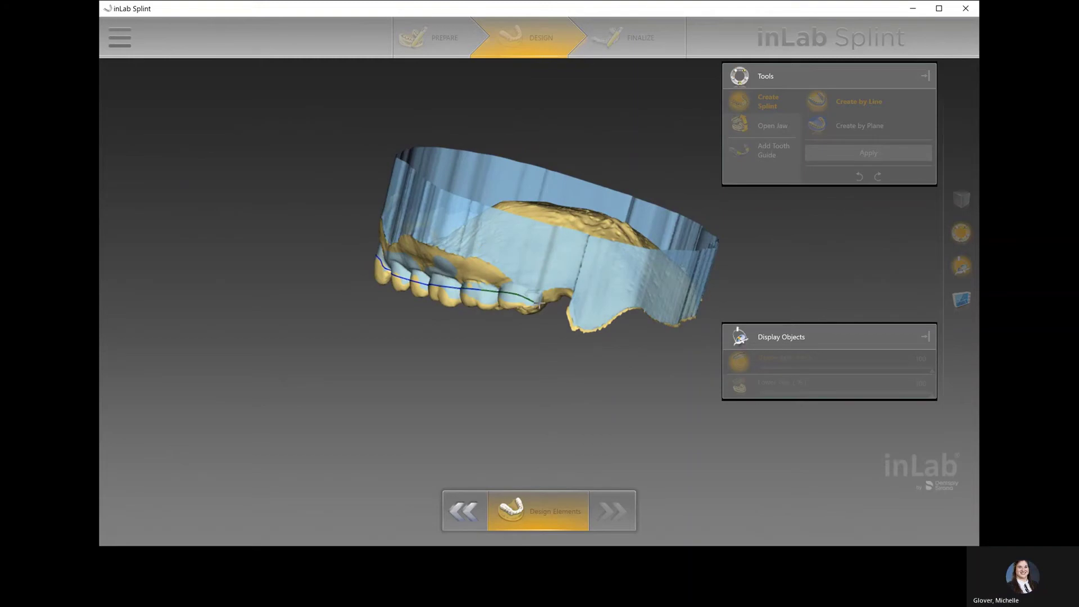
Continue the splint outline around the last molar and along the palatal side of the arch to the opposite last molar.
{"action": "middle_click_drag", "start_coordinate": [535, 290], "coordinate": [513, 251]}
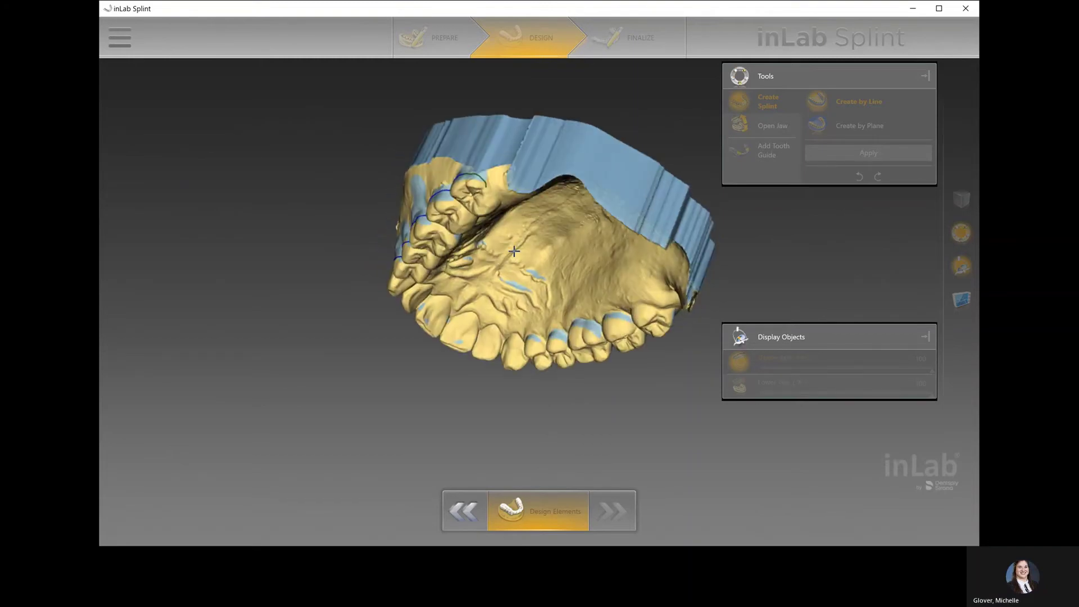
{"action": "left_click", "coordinate": [491, 195]}
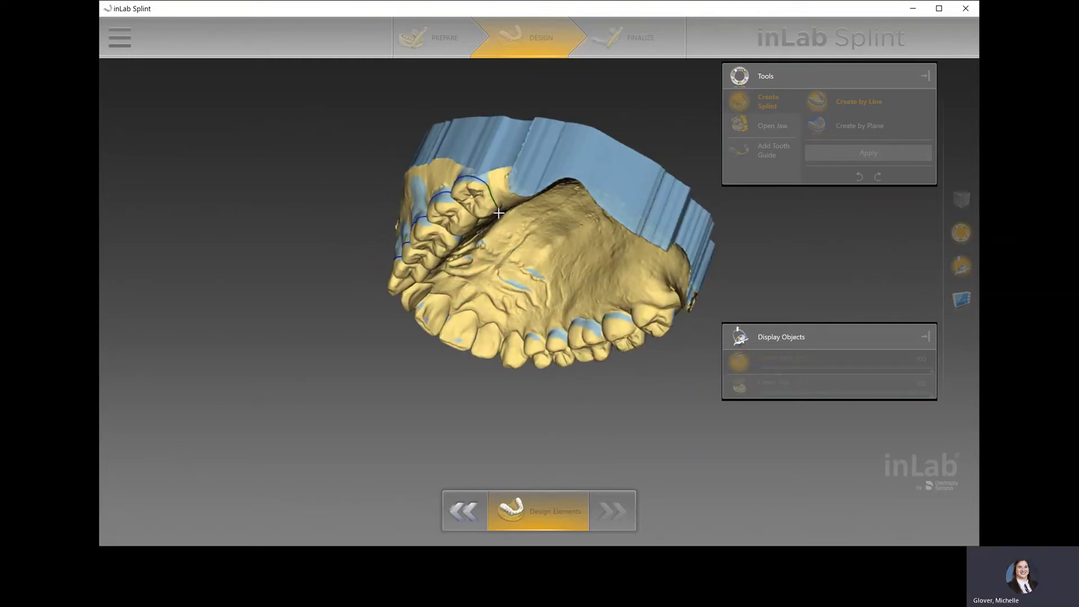
{"action": "middle_click_drag", "start_coordinate": [475, 184], "coordinate": [484, 158]}
{"action": "left_click", "coordinate": [481, 174]}
{"action": "left_click", "coordinate": [472, 192]}
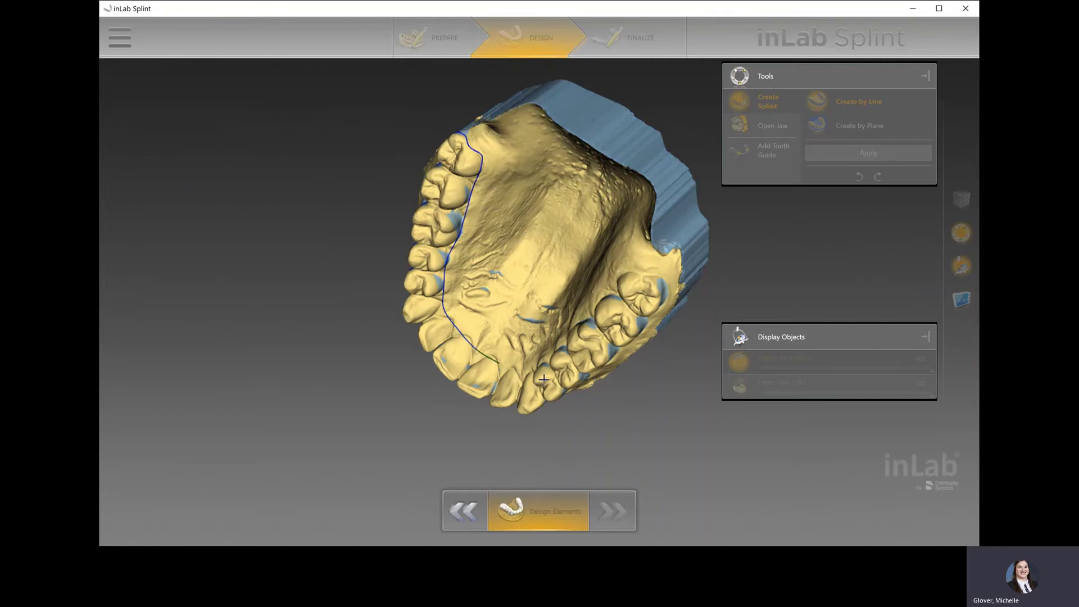
{"action": "left_click_drag", "start_coordinate": [537, 376], "coordinate": [612, 378]}
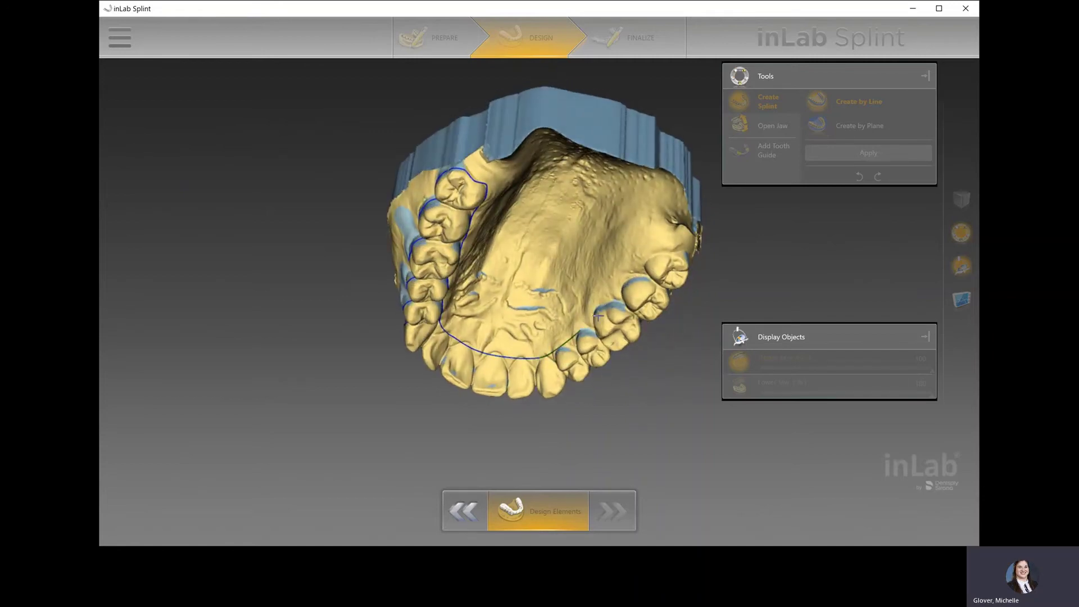
{"action": "left_click", "coordinate": [624, 285]}
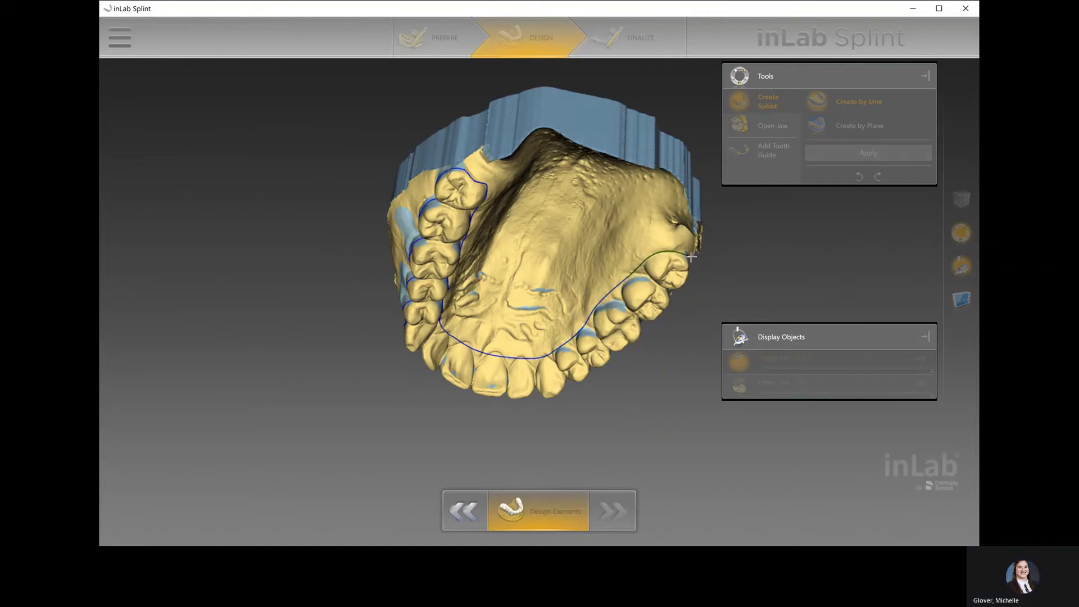
Carry the outline along the outer surfaces of the remaining posterior and front teeth and close it at its starting point.
{"action": "right_click_drag", "start_coordinate": [683, 253], "coordinate": [546, 222]}
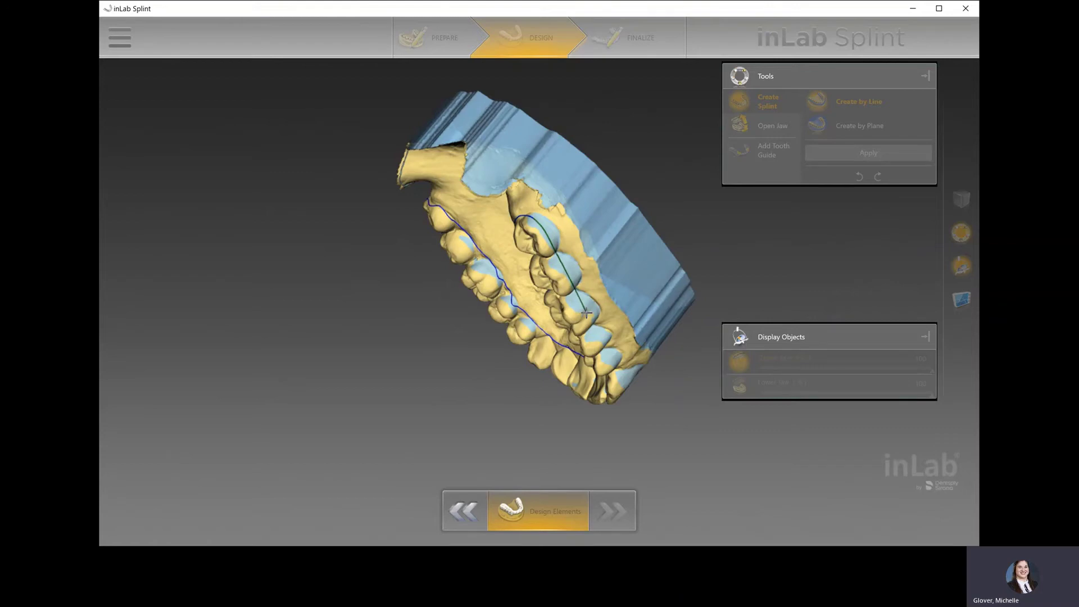
{"action": "left_click", "coordinate": [632, 372]}
{"action": "left_click_drag", "start_coordinate": [594, 326], "coordinate": [506, 281]}
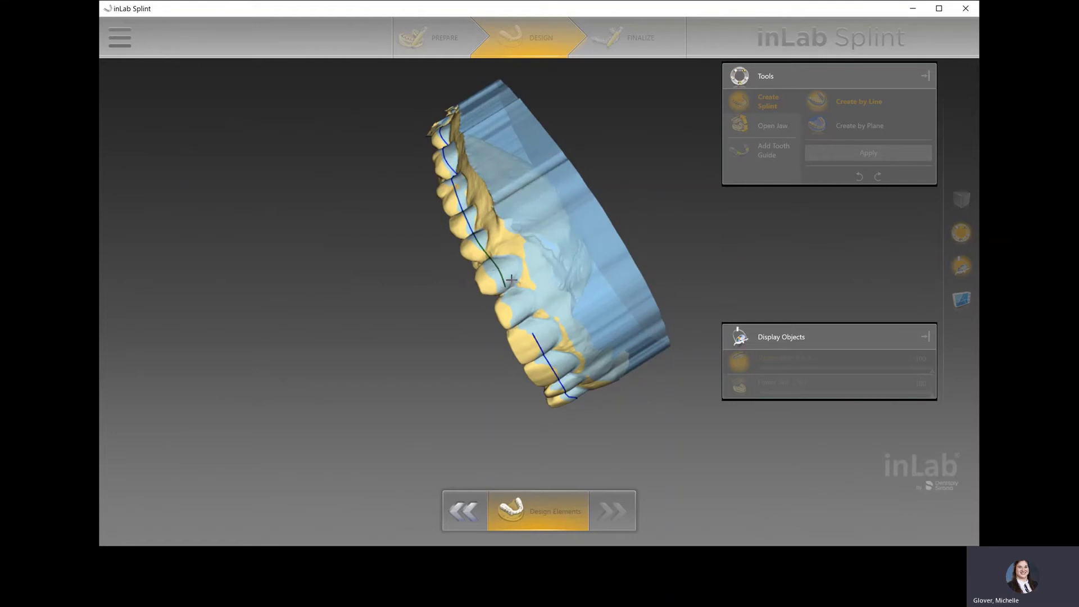
{"action": "left_click", "coordinate": [485, 256]}
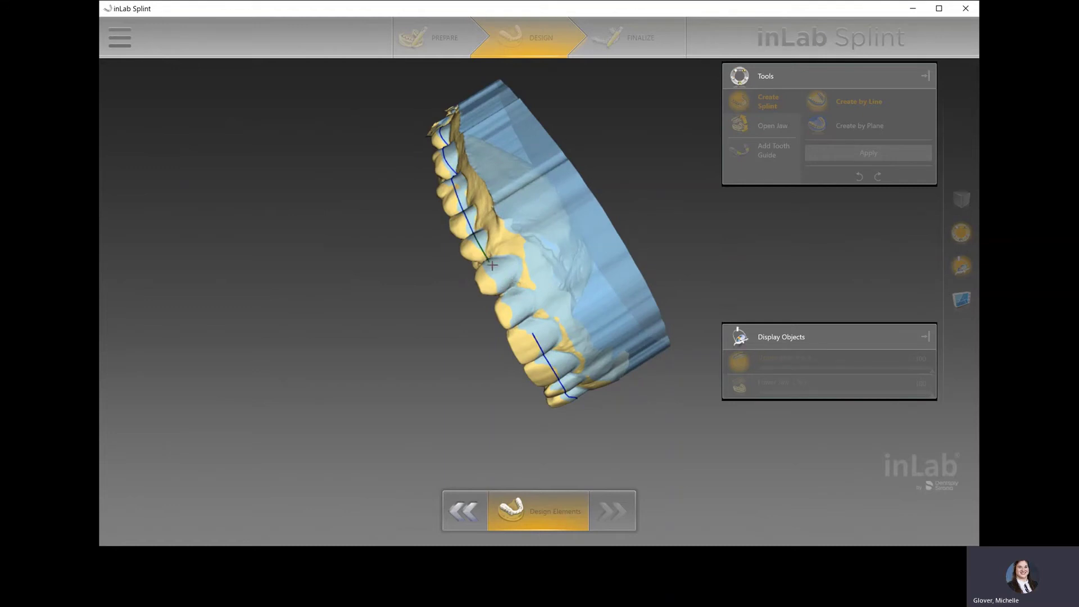
{"action": "left_click", "coordinate": [503, 292]}
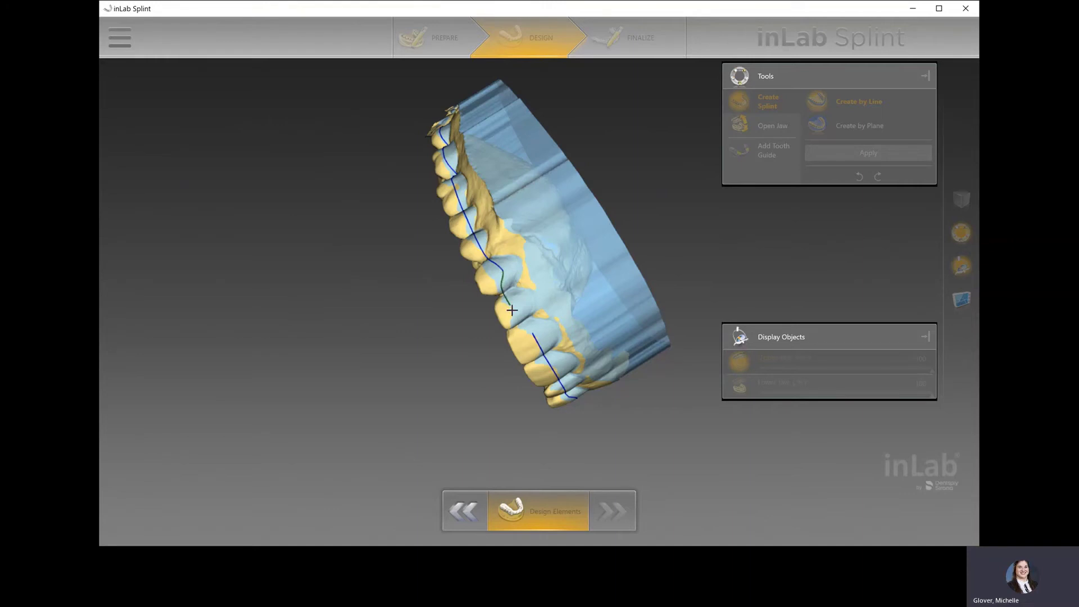
{"action": "left_click", "coordinate": [532, 335]}
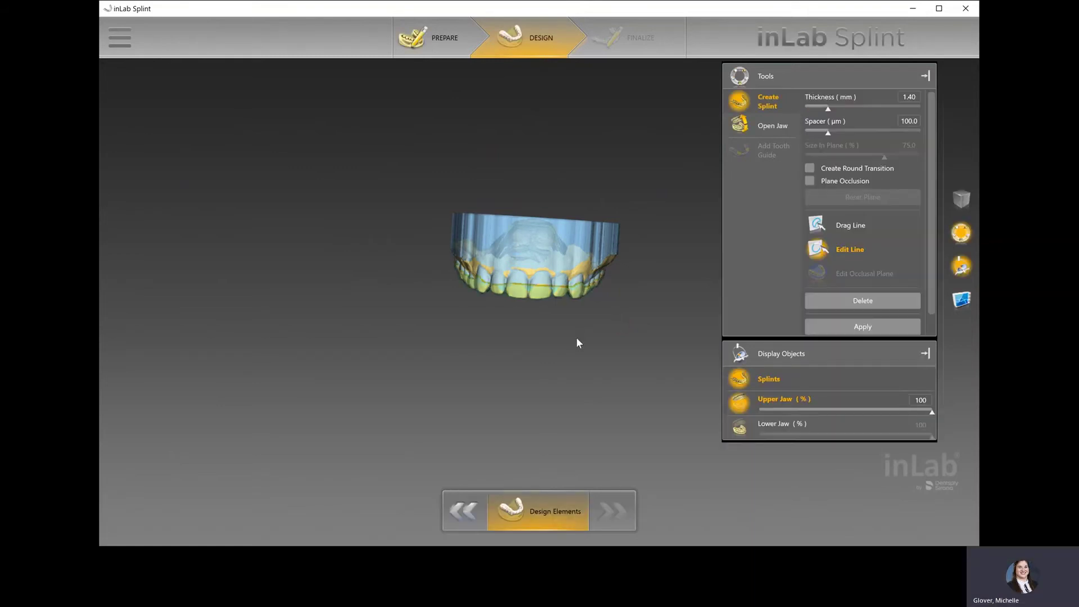
Edit the splint outline on the palatal side of the last molars and along the buccal surfaces of the posterior teeth.
{"action": "scroll", "coordinate": [575, 341], "scroll_direction": "up", "scroll_amount": 5}
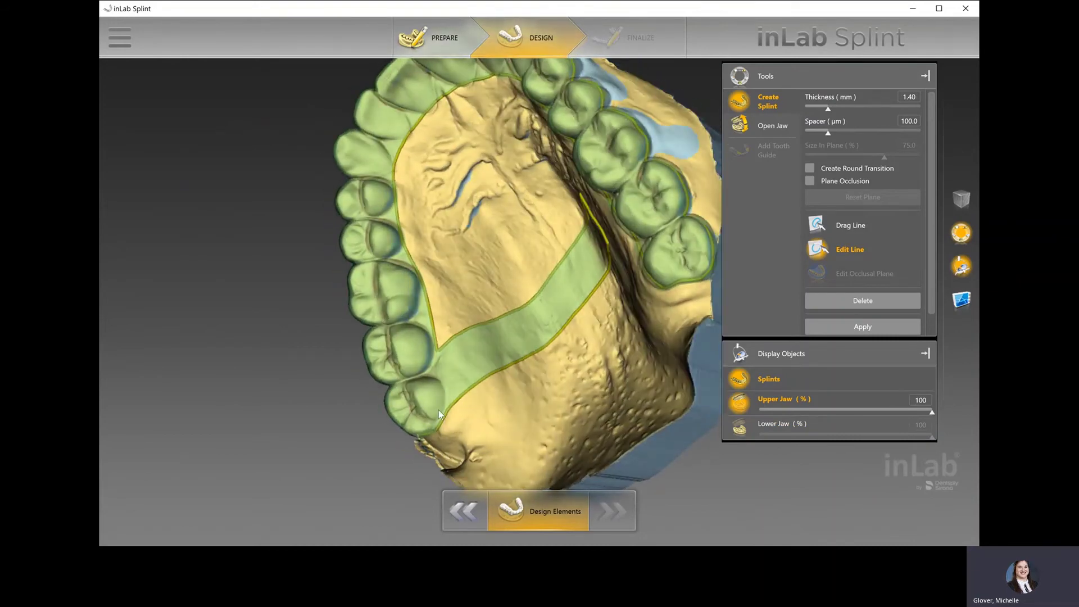
{"action": "mouse_move", "coordinate": [433, 390]}
{"action": "left_mouse_down"}
{"action": "mouse_move", "coordinate": [444, 402]}
{"action": "mouse_move", "coordinate": [436, 332]}
{"action": "left_mouse_up"}
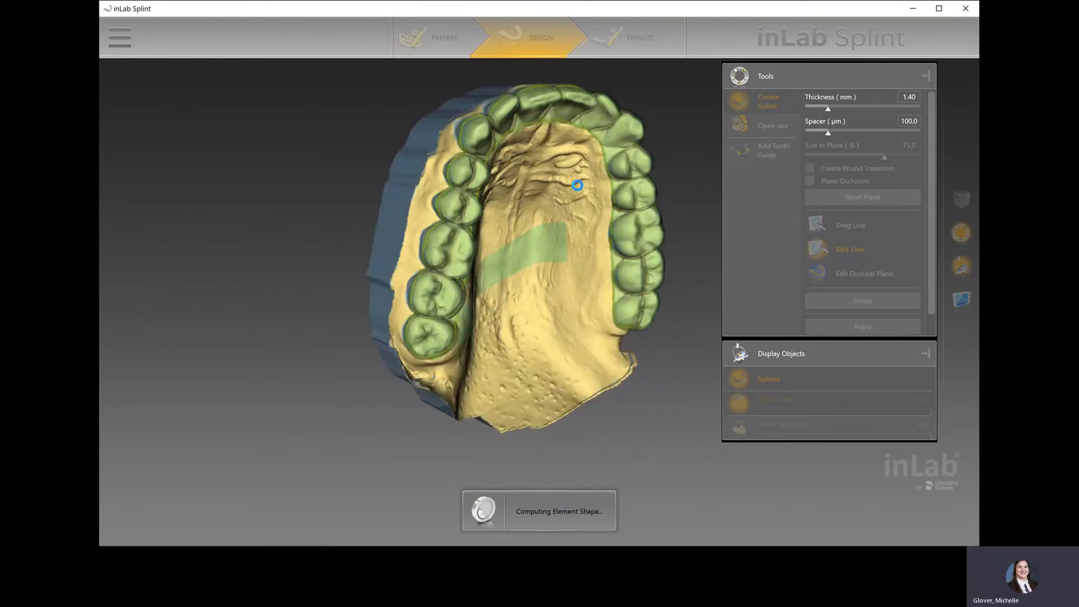
{"action": "left_click_drag", "start_coordinate": [592, 205], "coordinate": [565, 259]}
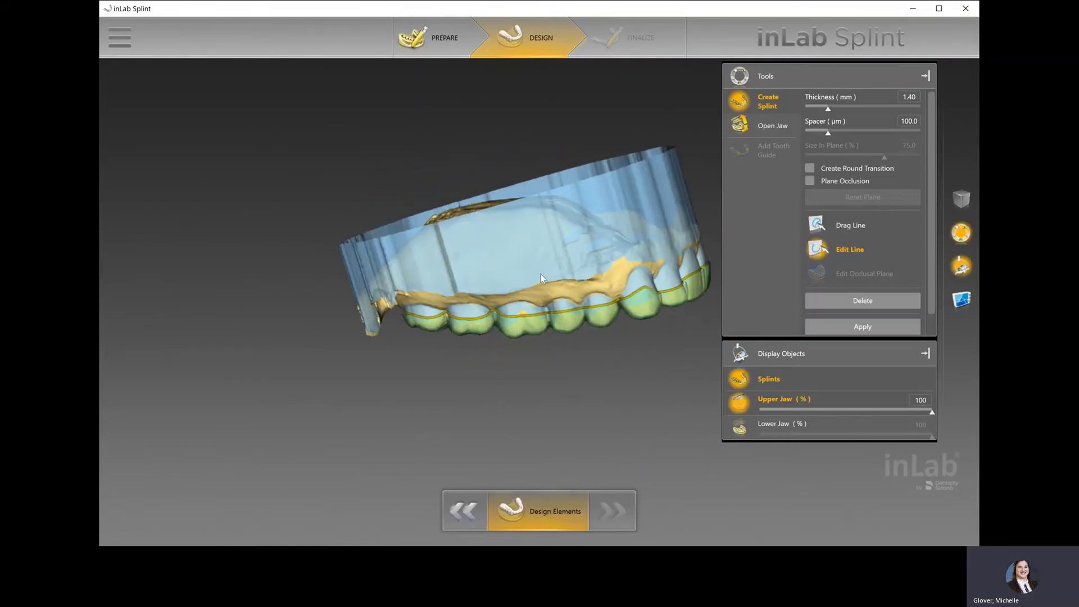
{"action": "left_click_drag", "start_coordinate": [429, 284], "coordinate": [543, 284]}
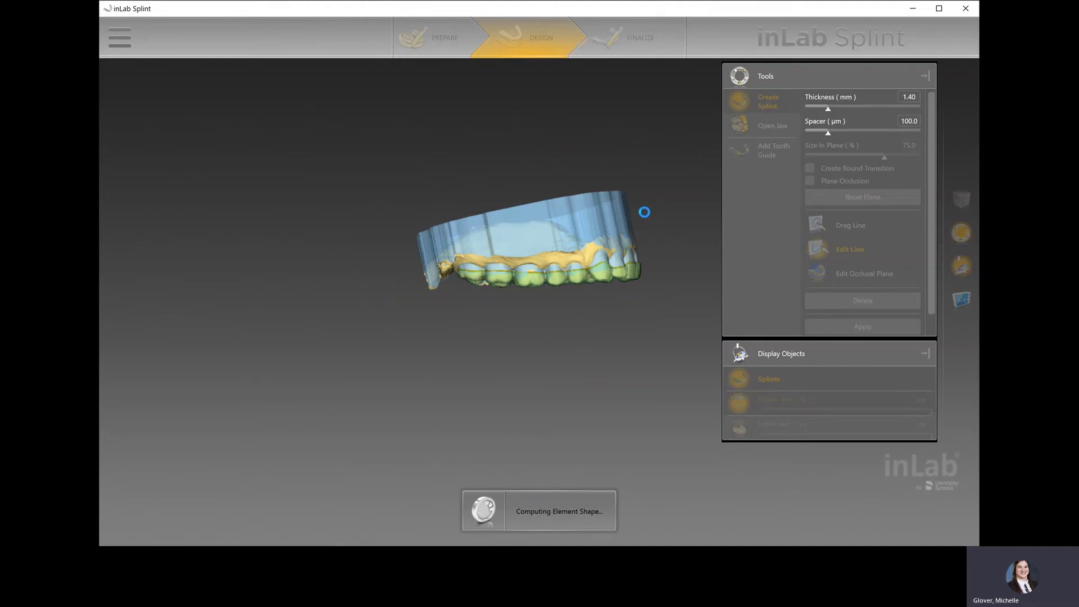
Set the splint thickness to 2.00 mm.
{"action": "left_click_drag", "start_coordinate": [643, 229], "coordinate": [590, 239]}
{"action": "left_click", "coordinate": [915, 98]}
{"action": "type", "text": "2.0"}
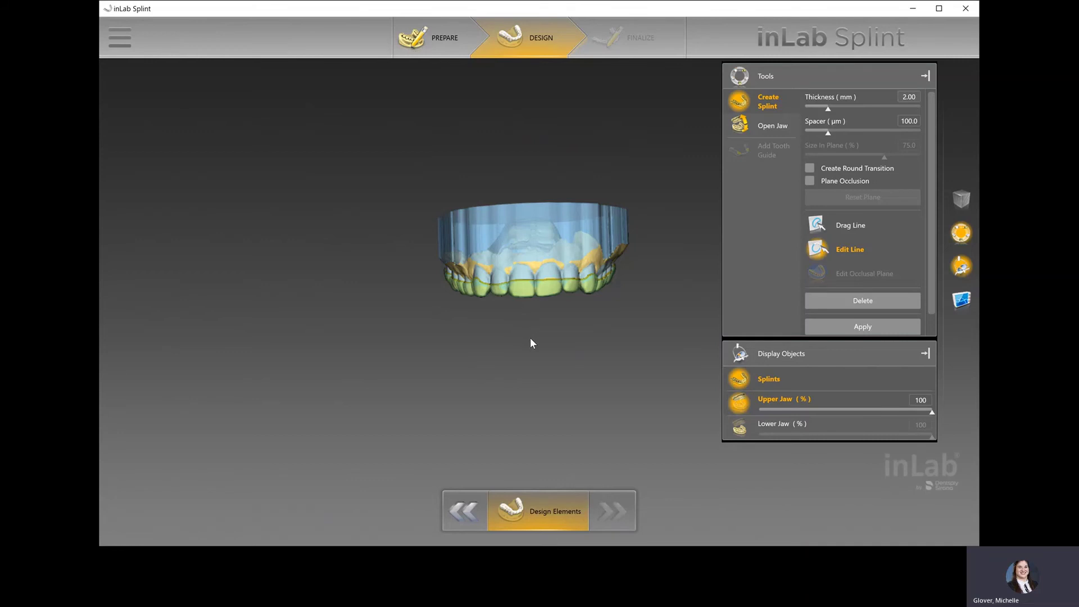
Enable Plane Occlusion, apply the splint settings, and inspect the generated splint from the occlusal and front sides.
{"action": "left_click", "coordinate": [811, 181]}
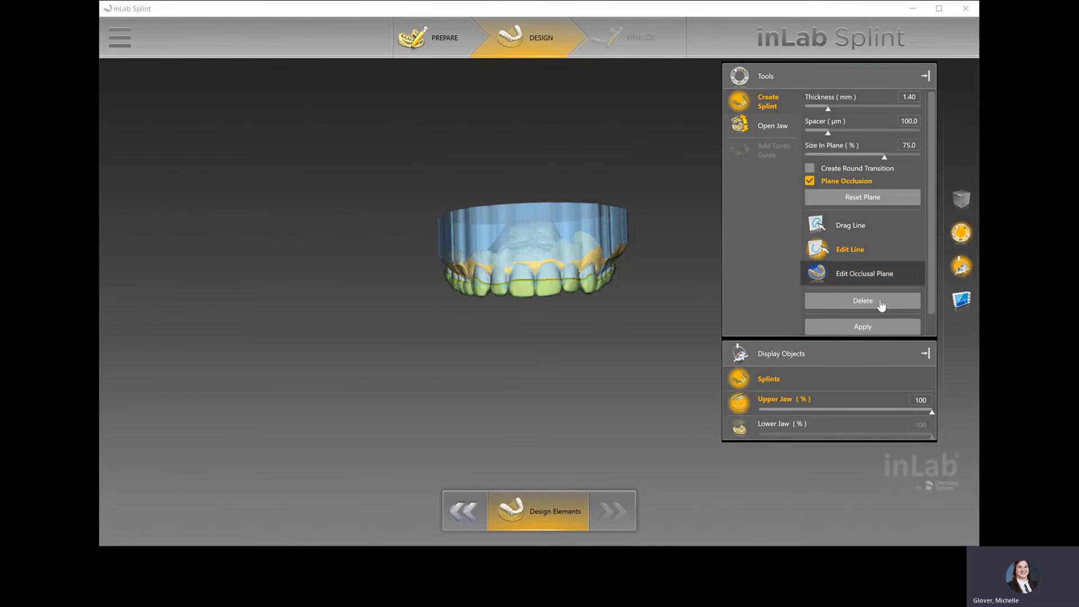
{"action": "left_click", "coordinate": [878, 328]}
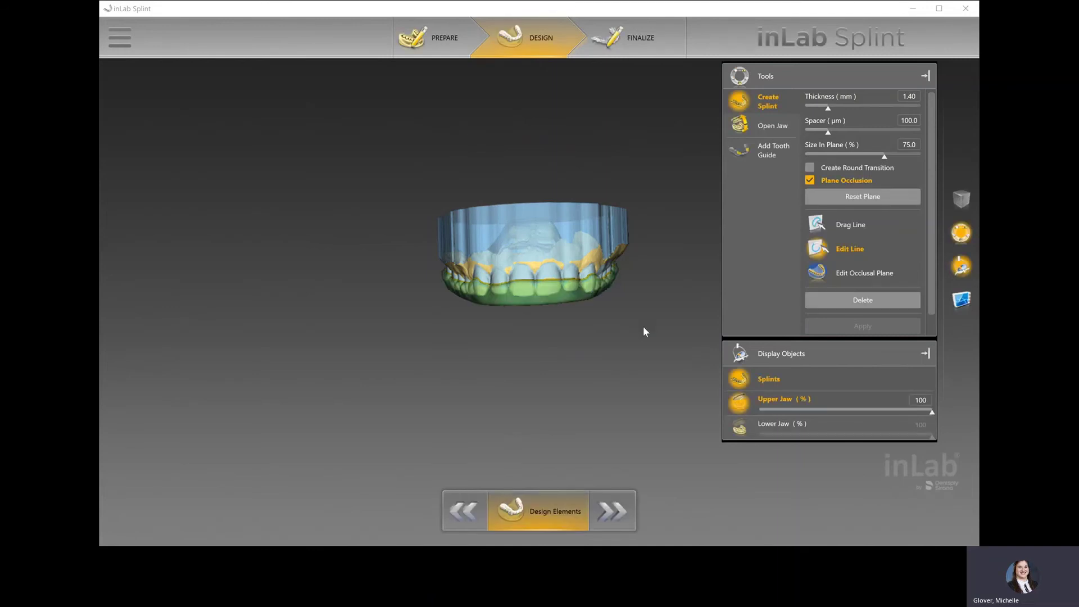
{"action": "middle_click_drag", "start_coordinate": [608, 306], "coordinate": [585, 177]}
{"action": "left_click", "coordinate": [625, 382]}
{"action": "middle_click_drag", "start_coordinate": [626, 381], "coordinate": [573, 287]}
{"action": "middle_click_drag", "start_coordinate": [537, 205], "coordinate": [555, 214]}
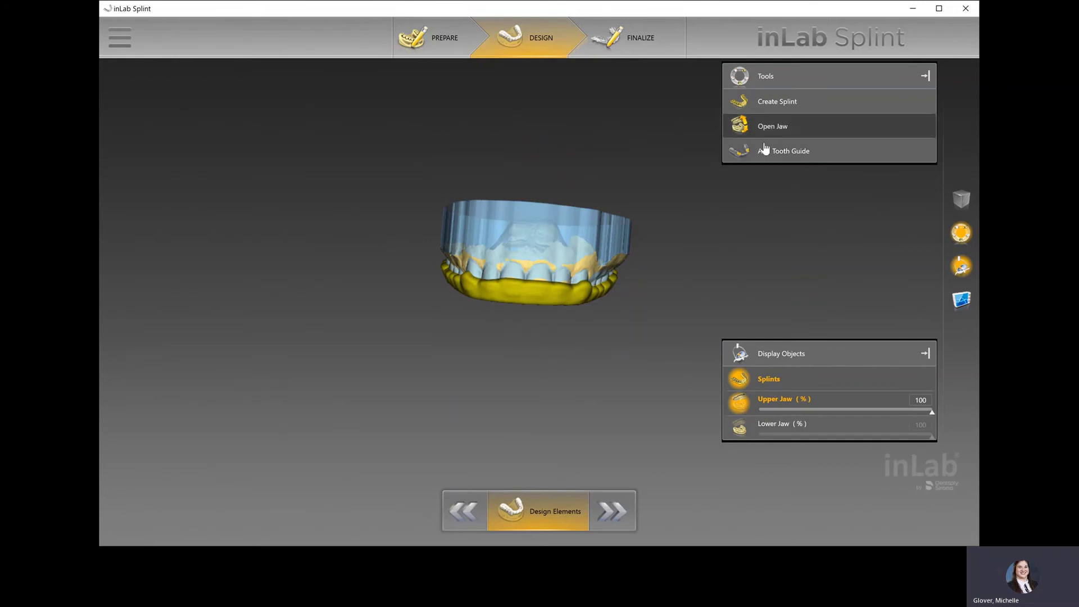
{"action": "middle_click_drag", "start_coordinate": [719, 291], "coordinate": [693, 344]}
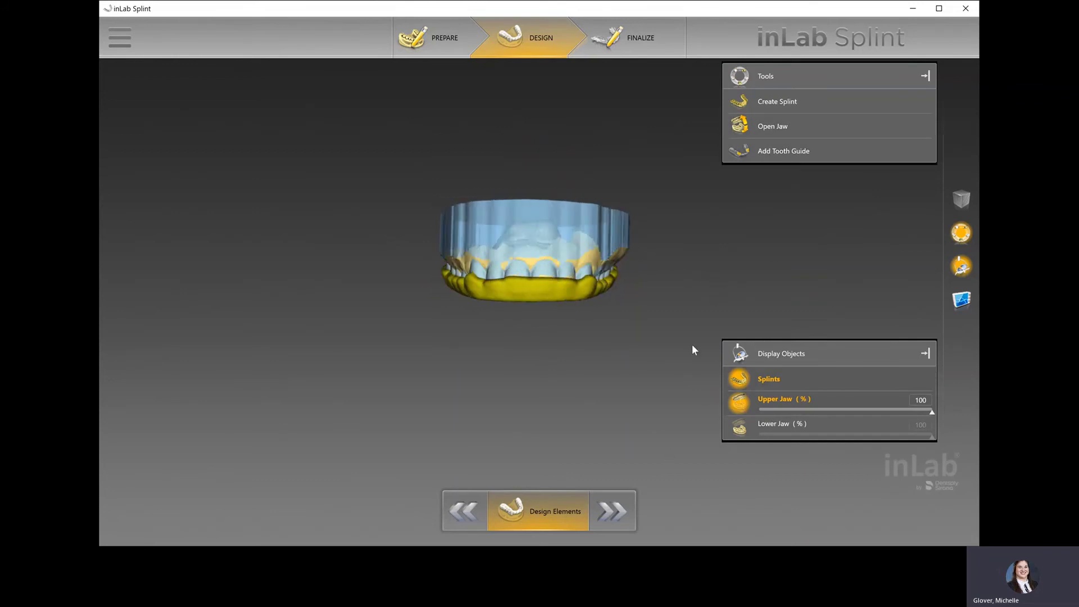
Advance to the Finalize phase and display the contacts on the splint's occlusal surface.
{"action": "left_click", "coordinate": [615, 514]}
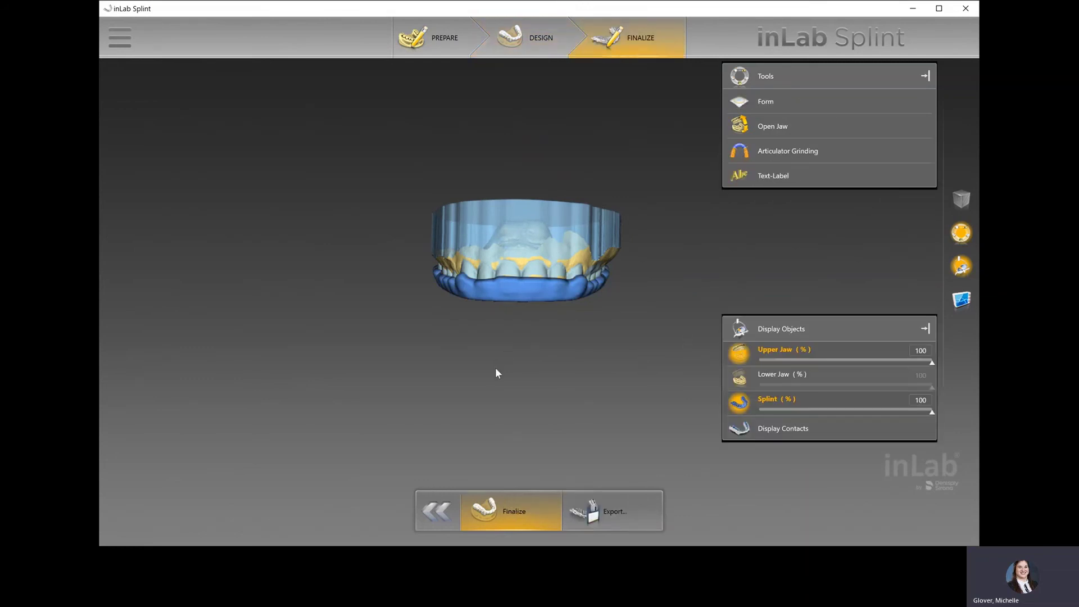
{"action": "left_click_drag", "start_coordinate": [532, 351], "coordinate": [537, 270]}
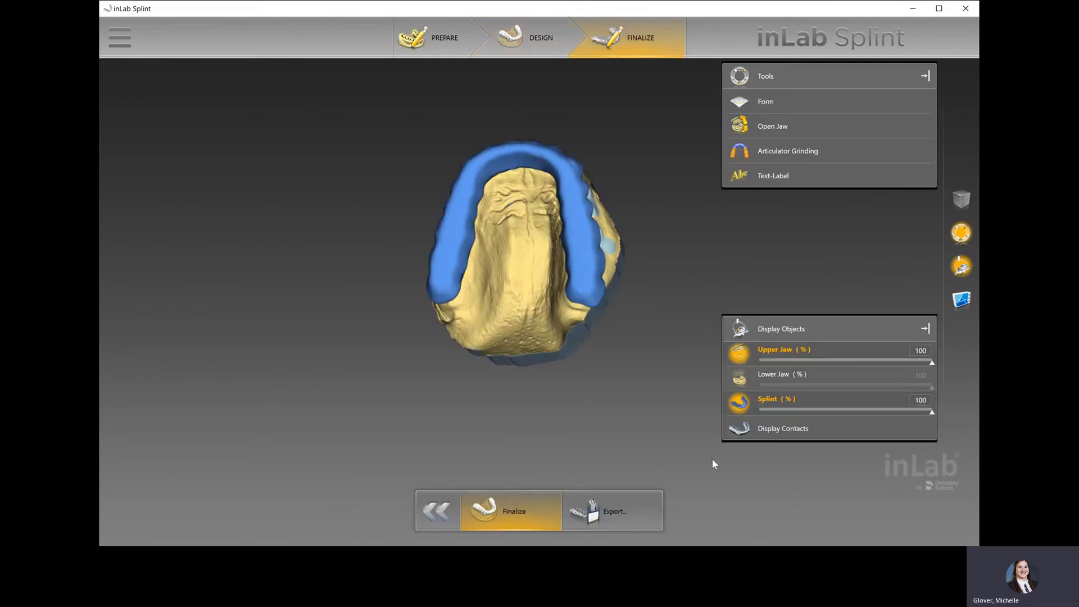
{"action": "left_click", "coordinate": [778, 434]}
{"action": "mouse_move", "coordinate": [548, 264]}
{"action": "middle_mouse_down"}
{"action": "mouse_move", "coordinate": [551, 238]}
{"action": "mouse_move", "coordinate": [556, 251]}
{"action": "middle_mouse_up"}
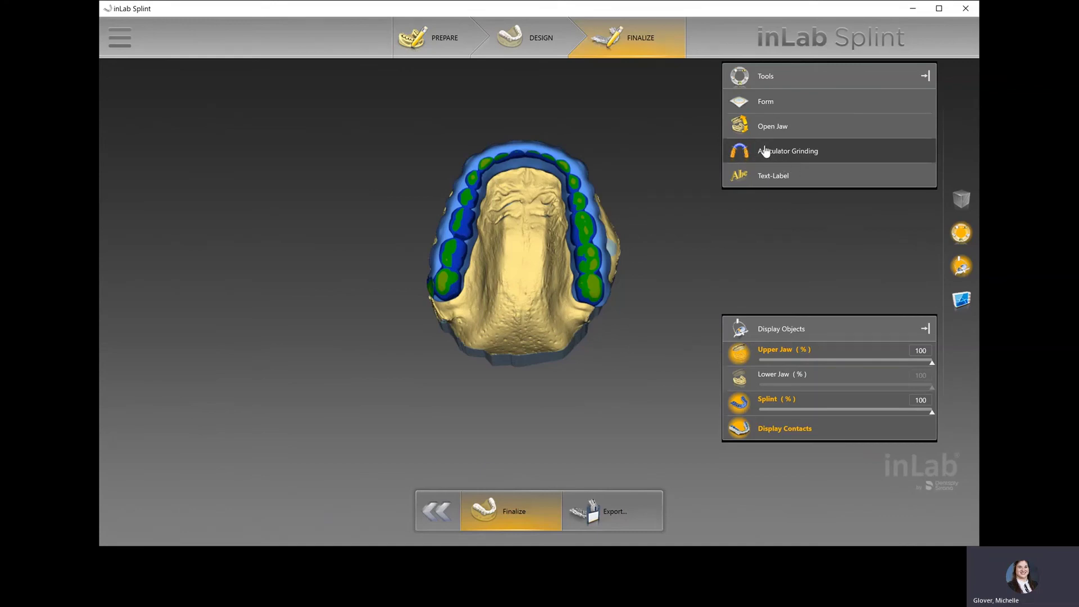
Enable Consider Jaws in the Form tool and hide the contacts to inspect the adapted splint surface.
{"action": "left_click", "coordinate": [762, 104]}
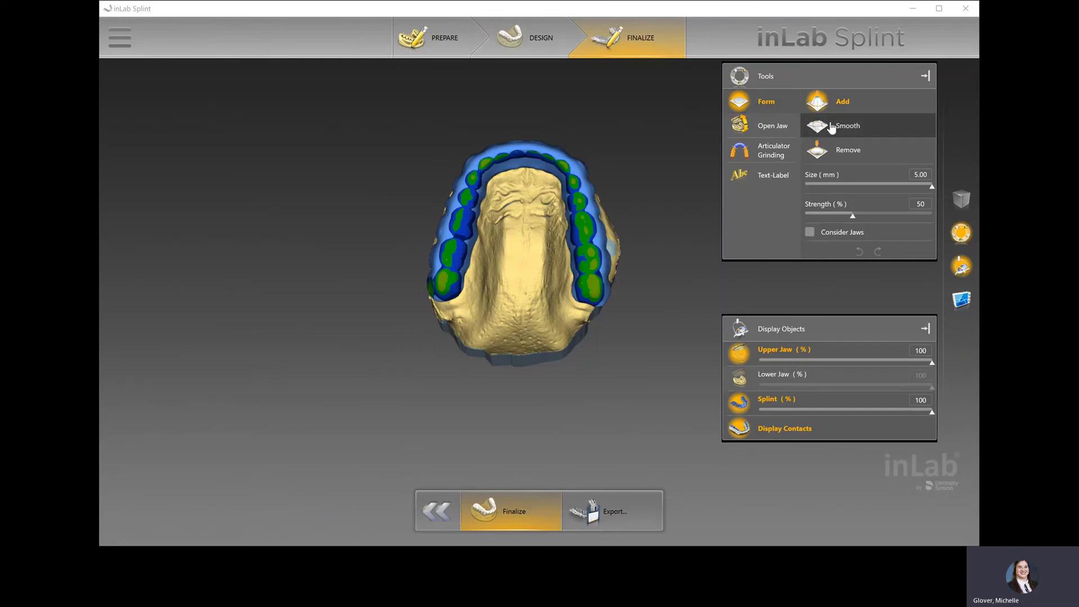
{"action": "left_click", "coordinate": [810, 232]}
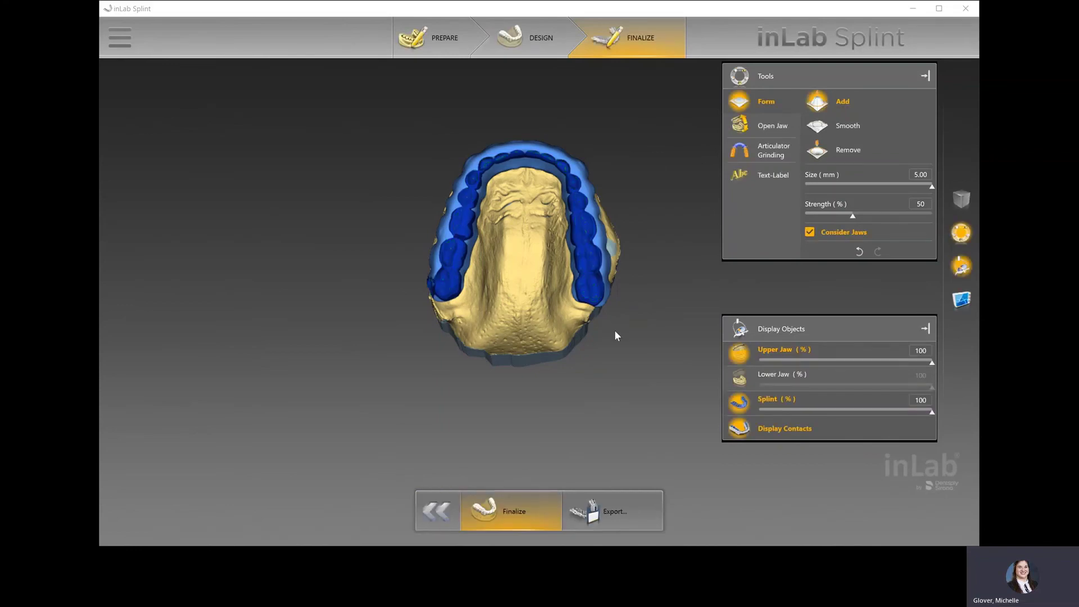
{"action": "left_click", "coordinate": [775, 431]}
{"action": "mouse_move", "coordinate": [530, 281]}
{"action": "left_mouse_down"}
{"action": "mouse_move", "coordinate": [558, 279]}
{"action": "mouse_move", "coordinate": [537, 280]}
{"action": "left_mouse_up"}
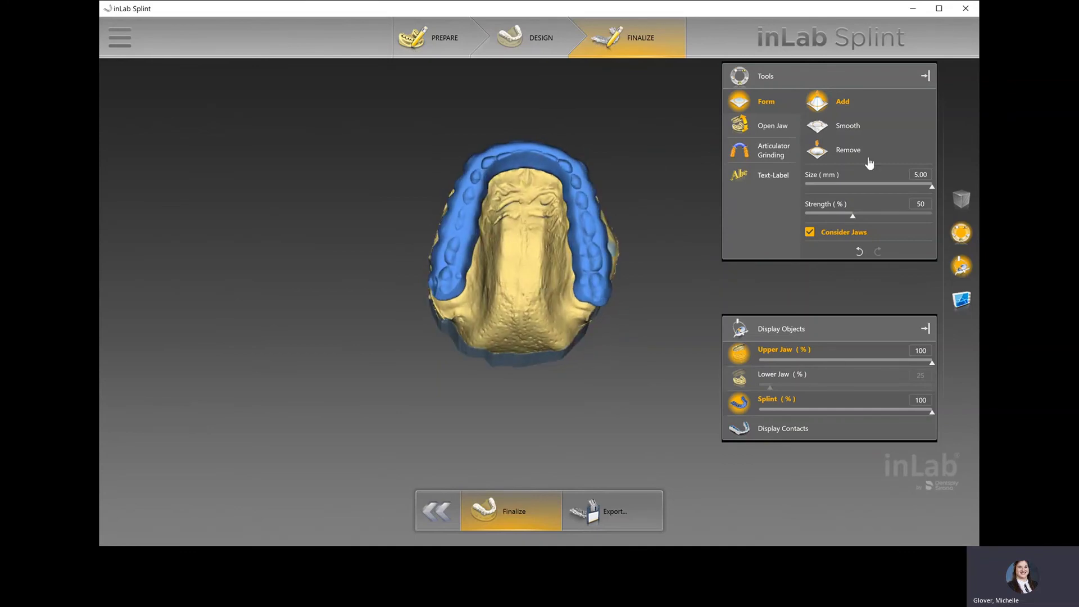
Smooth the tooth indentations along both sides of the splint's occlusal surface with the Form tool's Smooth option.
{"action": "left_click", "coordinate": [835, 125]}
{"action": "mouse_move", "coordinate": [606, 301]}
{"action": "left_mouse_down"}
{"action": "mouse_move", "coordinate": [573, 182]}
{"action": "mouse_move", "coordinate": [535, 154]}
{"action": "mouse_move", "coordinate": [492, 160]}
{"action": "mouse_move", "coordinate": [461, 219]}
{"action": "mouse_move", "coordinate": [453, 275]}
{"action": "mouse_move", "coordinate": [438, 286]}
{"action": "mouse_move", "coordinate": [475, 253]}
{"action": "left_mouse_up"}
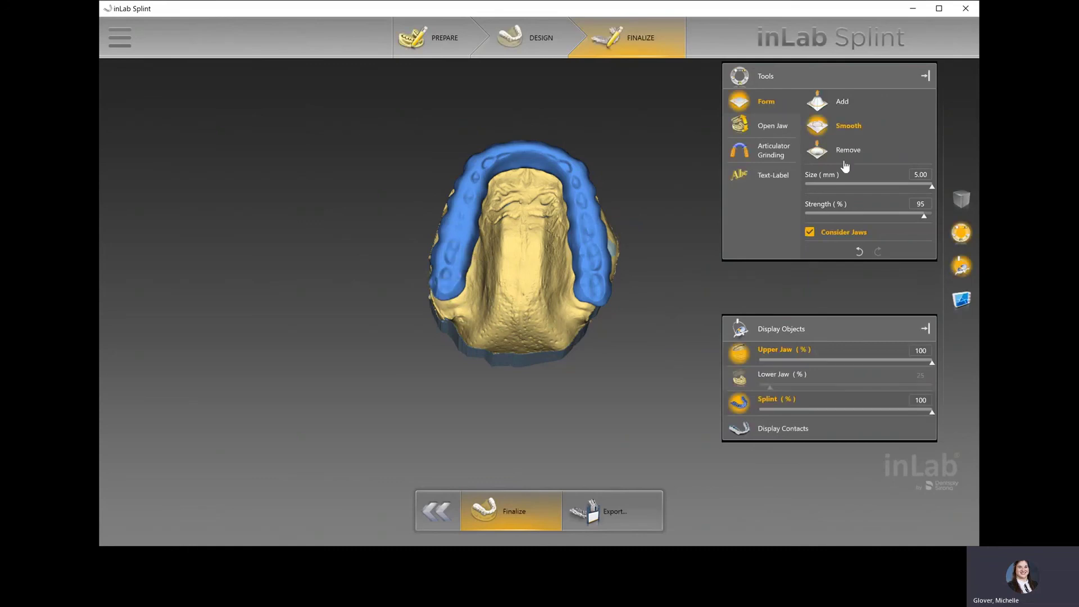
Review the Articulator Grinding parameters, from arm and base lengths to the Bennett angles and immediate side shifts.
{"action": "left_click", "coordinate": [767, 158]}
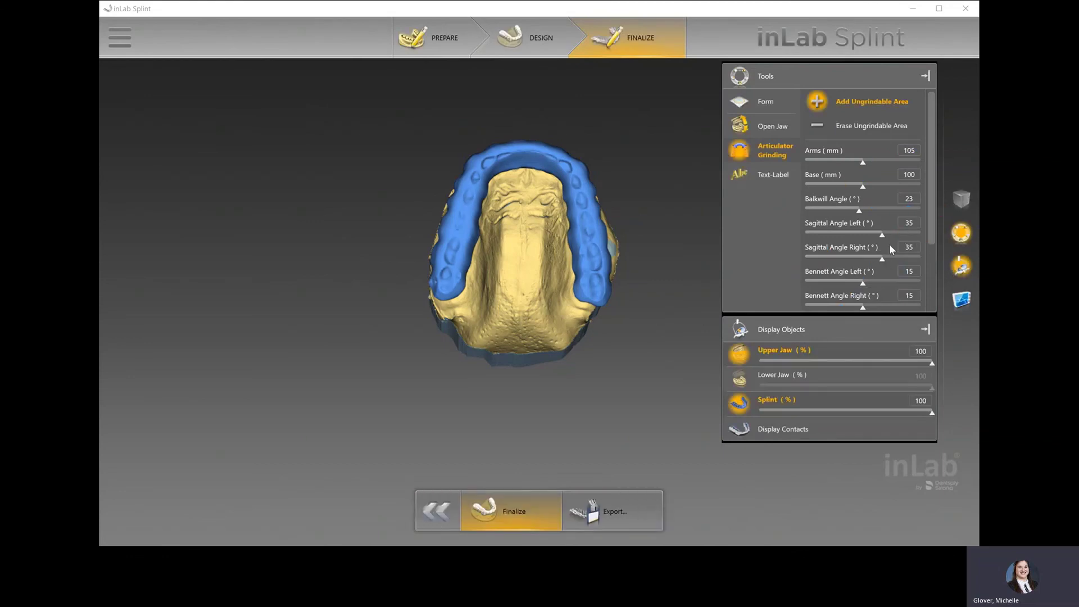
{"action": "scroll", "coordinate": [891, 249], "scroll_direction": "down", "scroll_amount": 2}
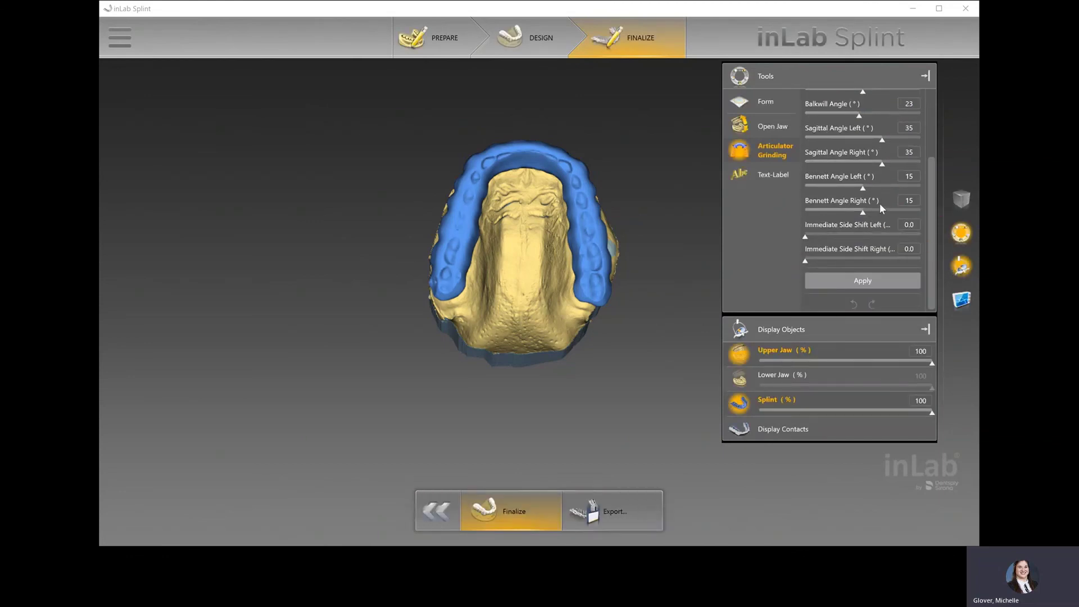
{"action": "scroll", "coordinate": [888, 202], "scroll_direction": "up", "scroll_amount": 1}
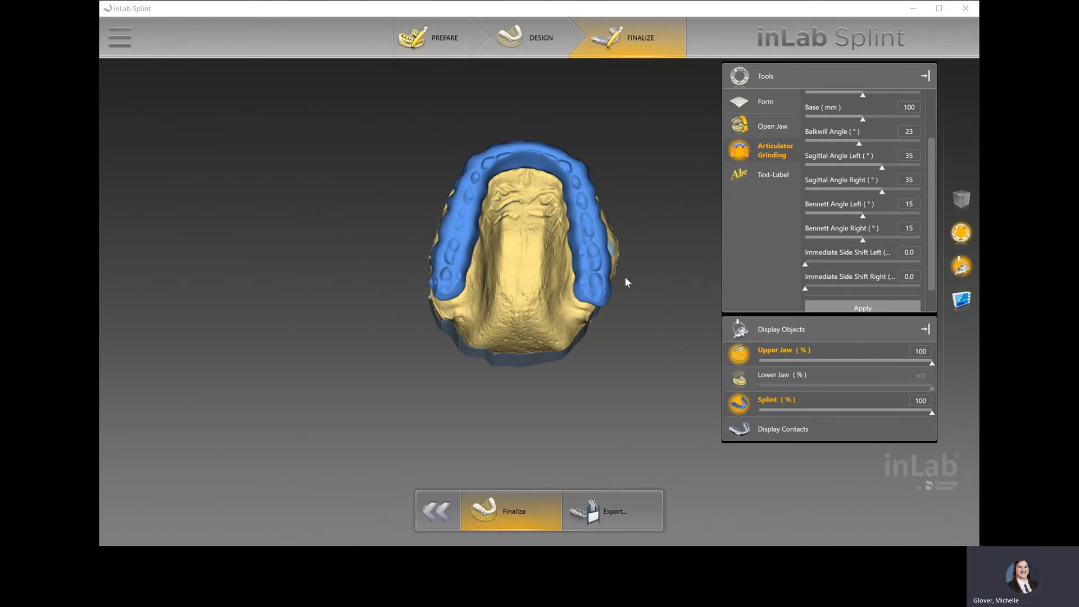
Place a recessed "Test Demo" text label at 3.00 mm font size on the splint's inner anterior surface and close the Text-Label tool.
{"action": "left_click", "coordinate": [771, 178]}
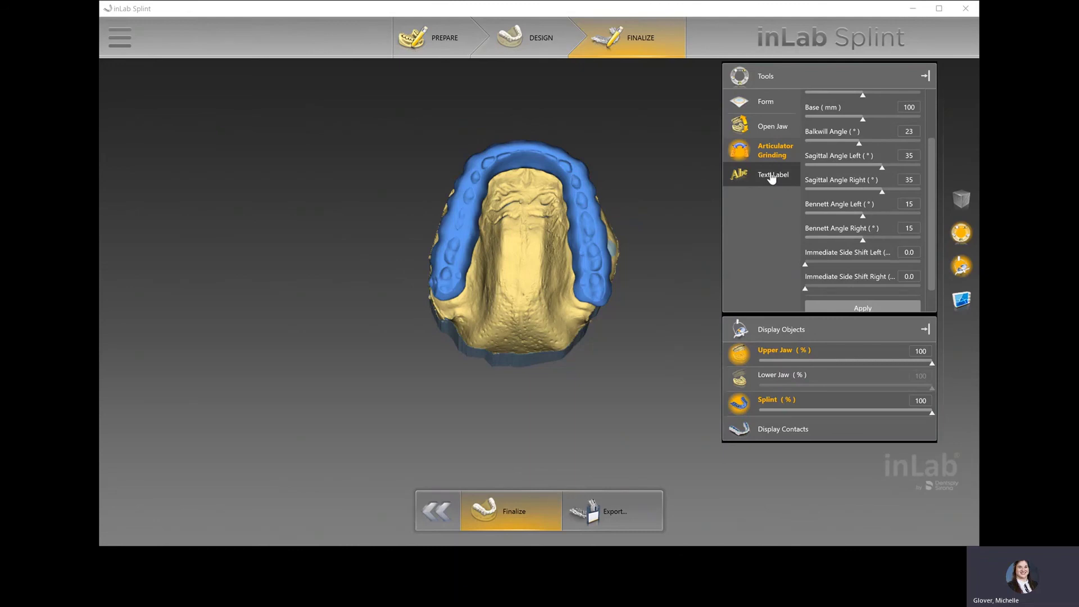
{"action": "left_click", "coordinate": [858, 162]}
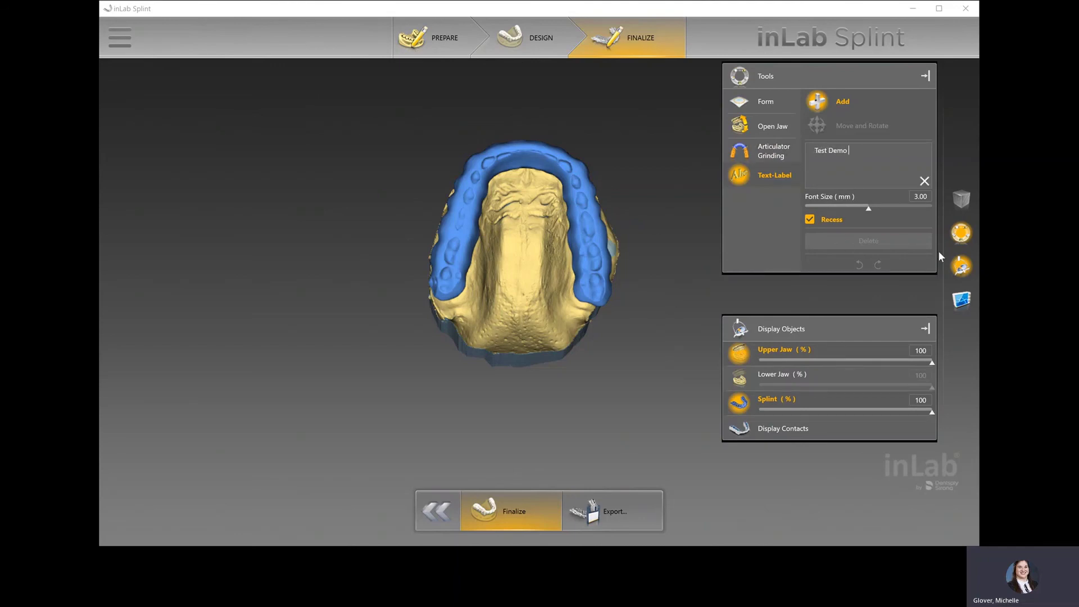
{"action": "scroll", "coordinate": [530, 275], "scroll_direction": "up", "scroll_amount": 5}
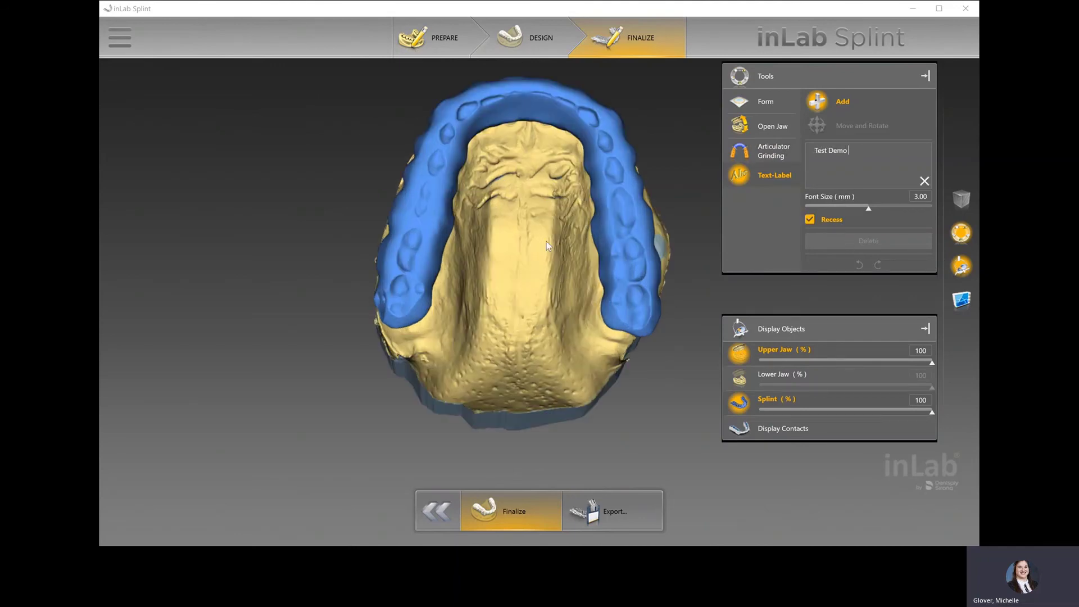
{"action": "left_click_drag", "start_coordinate": [538, 187], "coordinate": [538, 184]}
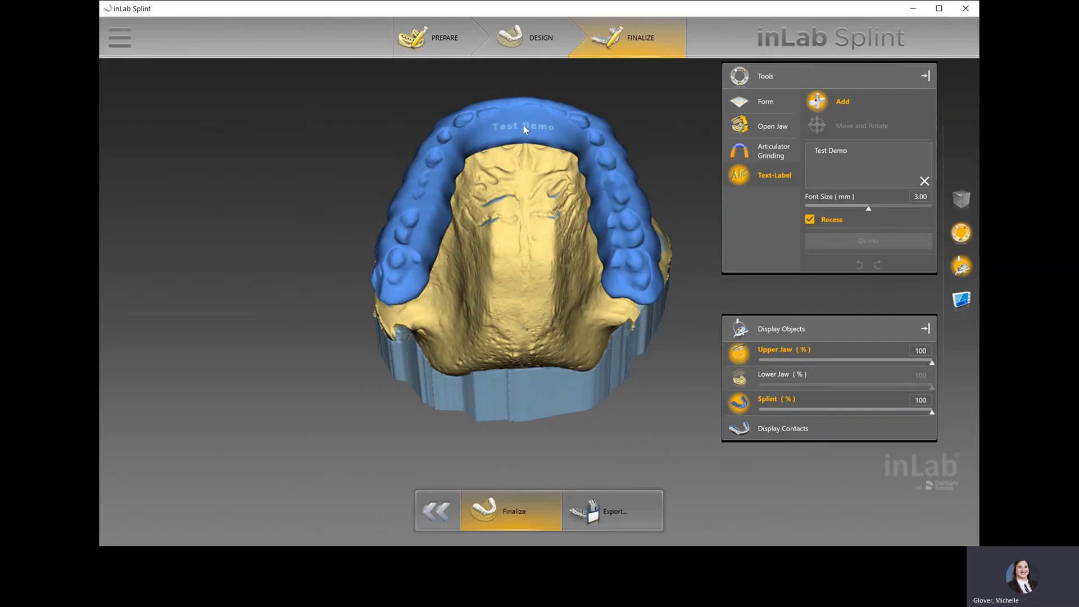
{"action": "left_click", "coordinate": [523, 124]}
{"action": "scroll", "coordinate": [528, 259], "scroll_direction": "down", "scroll_amount": 3}
{"action": "scroll", "coordinate": [528, 257], "scroll_direction": "up", "scroll_amount": 4}
{"action": "left_click_drag", "start_coordinate": [523, 189], "coordinate": [526, 253]}
{"action": "scroll", "coordinate": [518, 159], "scroll_direction": "up", "scroll_amount": 3}
{"action": "right_click_drag", "start_coordinate": [519, 248], "coordinate": [475, 303]}
{"action": "scroll", "coordinate": [540, 353], "scroll_direction": "down", "scroll_amount": 2}
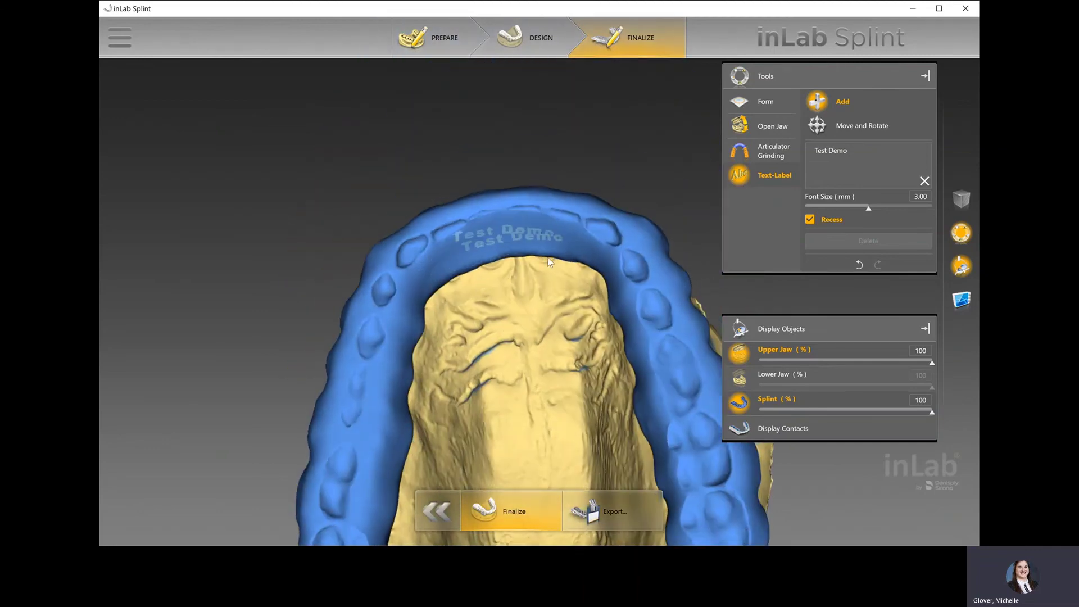
{"action": "left_click", "coordinate": [768, 179]}
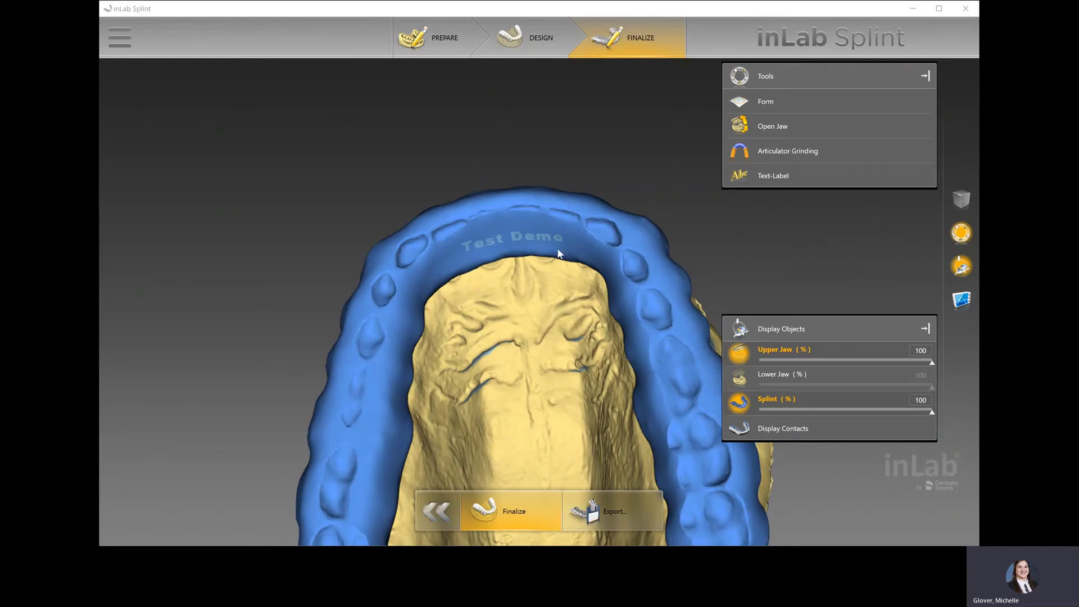
Smooth more of the splint's front and side indentations with the Form tool at size 5.00 mm and strength 95%.
{"action": "scroll", "coordinate": [511, 228], "scroll_direction": "down", "scroll_amount": 2}
{"action": "left_click_drag", "start_coordinate": [535, 187], "coordinate": [557, 295]}
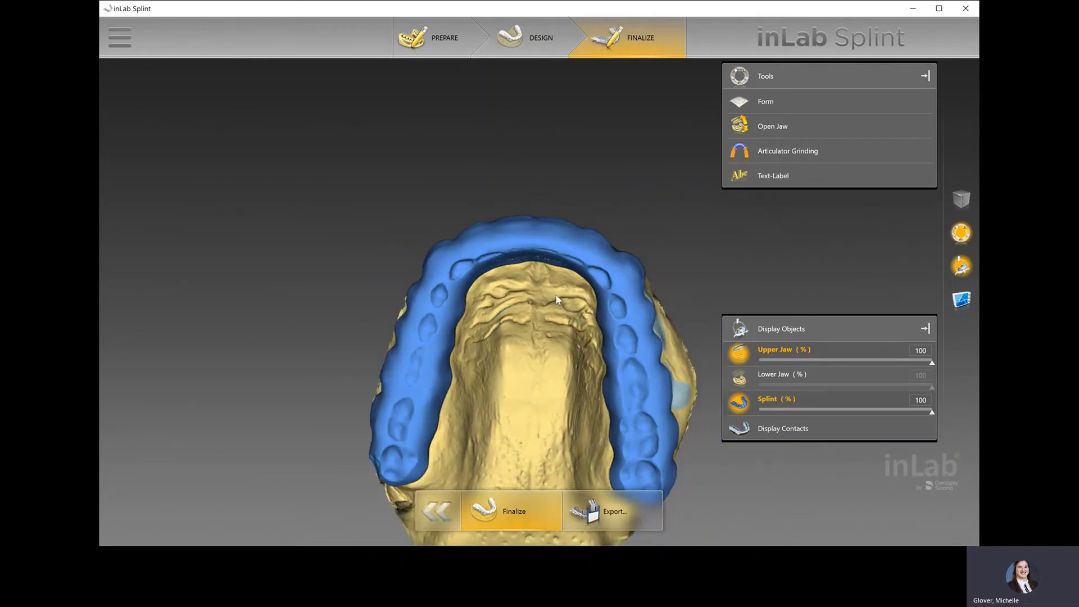
{"action": "right_click_drag", "start_coordinate": [648, 443], "coordinate": [619, 339]}
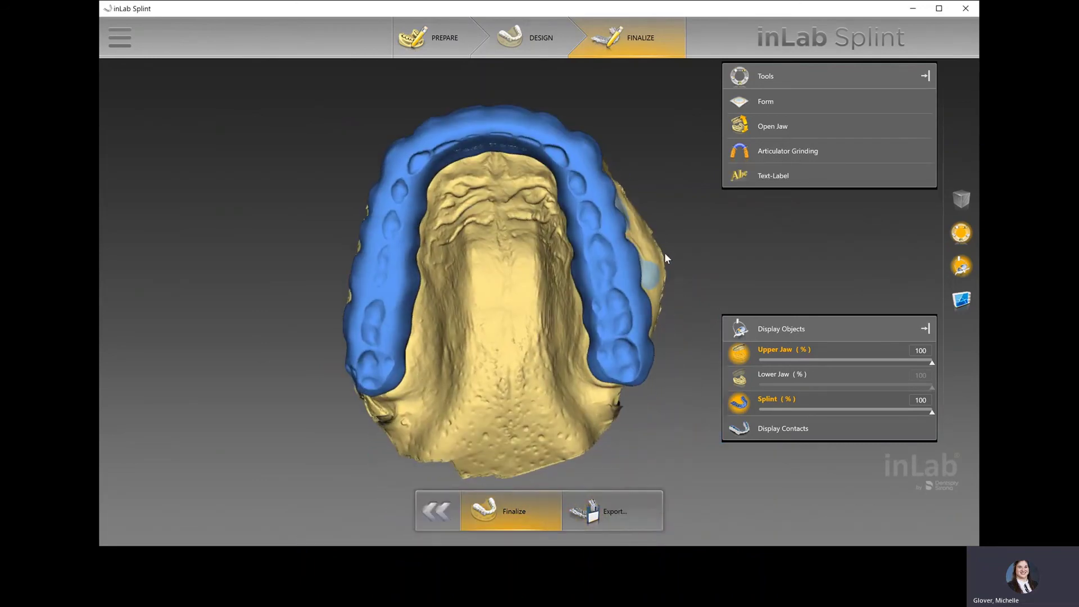
{"action": "left_click", "coordinate": [765, 101]}
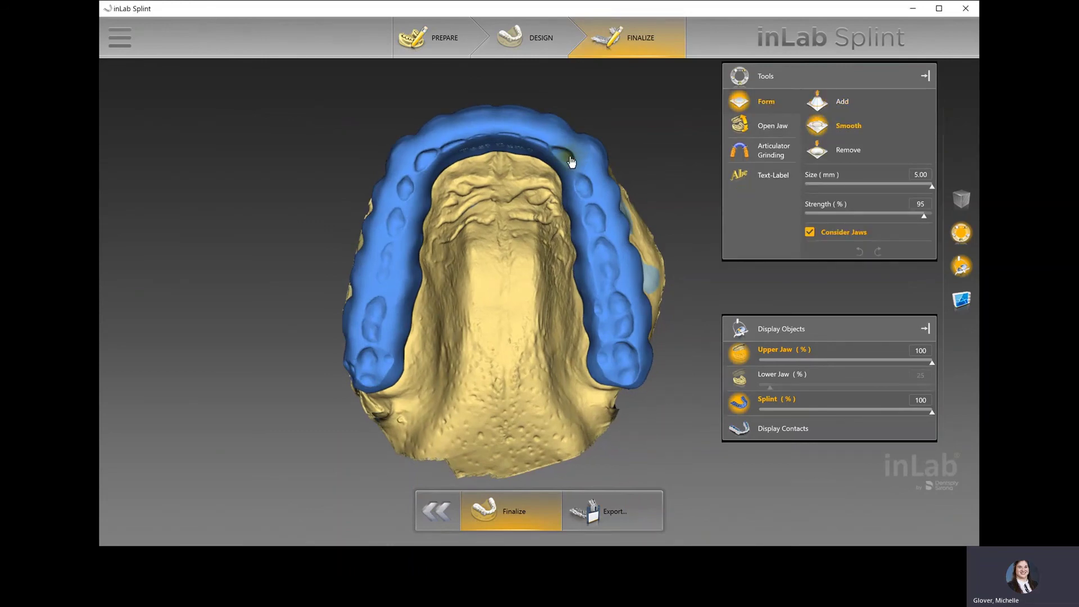
{"action": "mouse_move", "coordinate": [484, 147]}
{"action": "left_mouse_down"}
{"action": "mouse_move", "coordinate": [431, 163]}
{"action": "mouse_move", "coordinate": [393, 212]}
{"action": "mouse_move", "coordinate": [429, 173]}
{"action": "mouse_move", "coordinate": [385, 272]}
{"action": "mouse_move", "coordinate": [356, 378]}
{"action": "mouse_move", "coordinate": [400, 368]}
{"action": "left_mouse_up"}
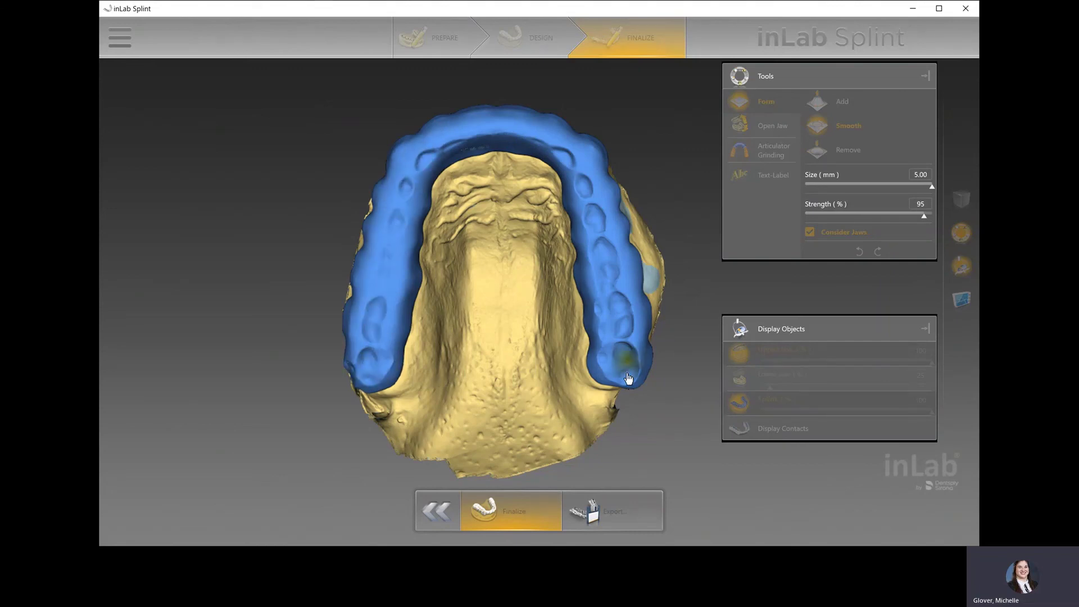
Export the splint to the Desktop as an STL file named "demo".
{"action": "left_click", "coordinate": [607, 513]}
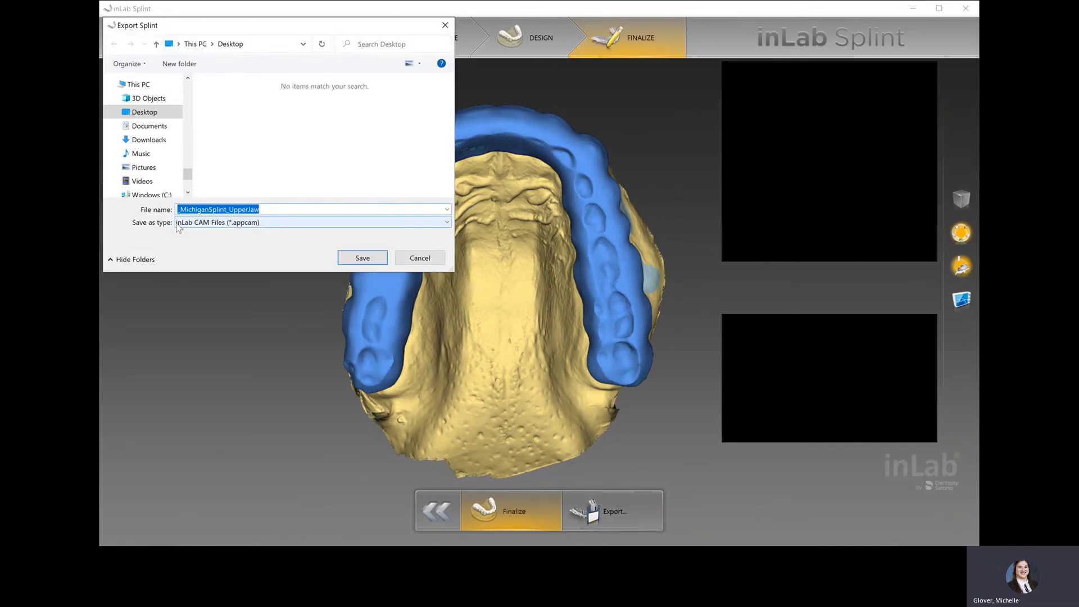
{"action": "left_click", "coordinate": [202, 223]}
{"action": "left_click", "coordinate": [204, 241]}
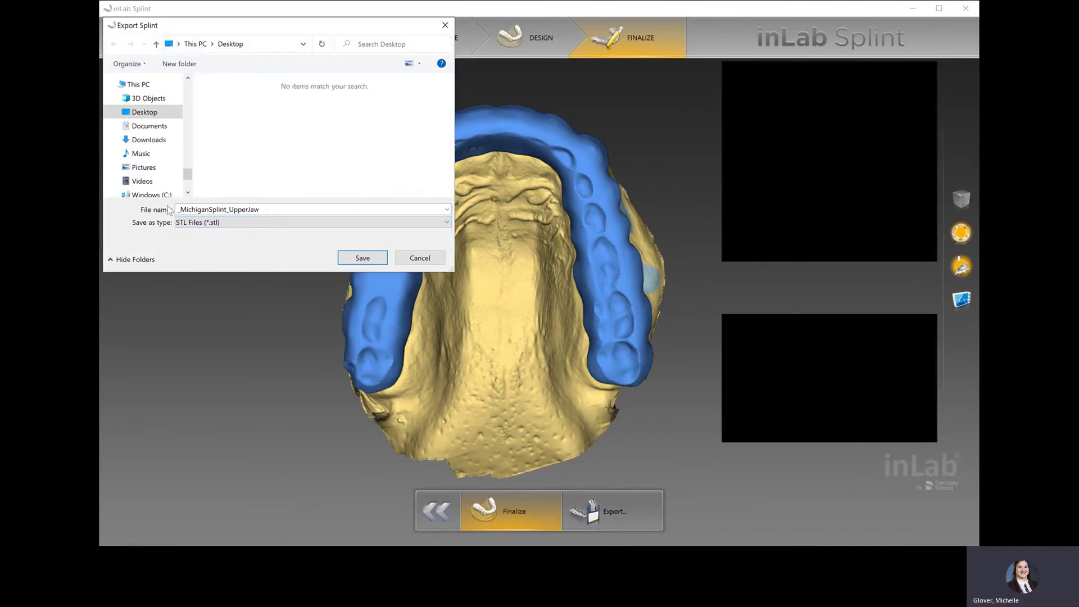
{"action": "double_click", "coordinate": [199, 209]}
{"action": "type", "text": "demo"}
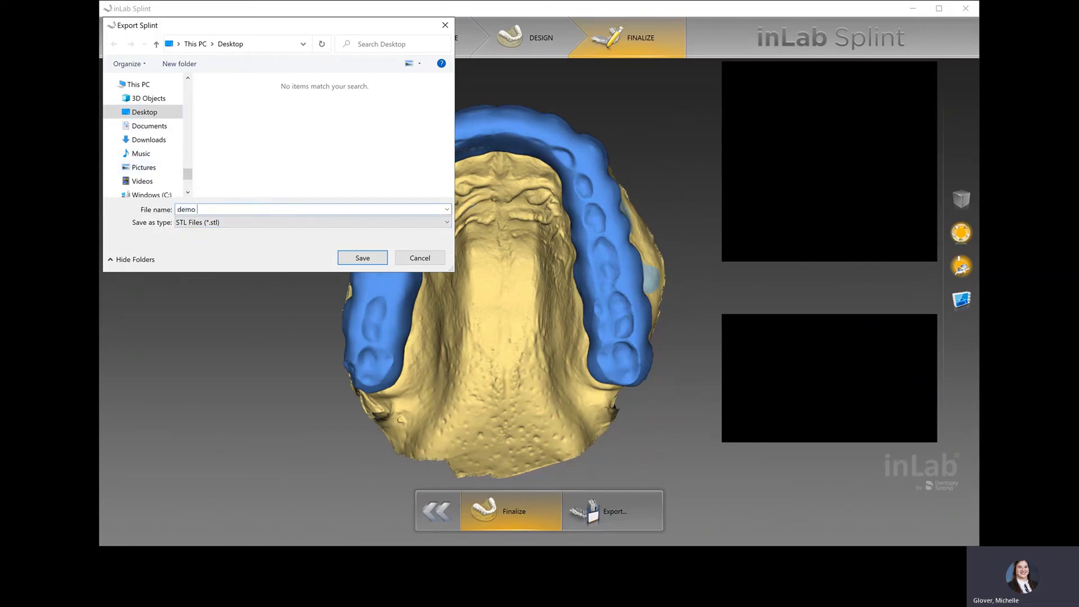
{"action": "left_click", "coordinate": [362, 262]}
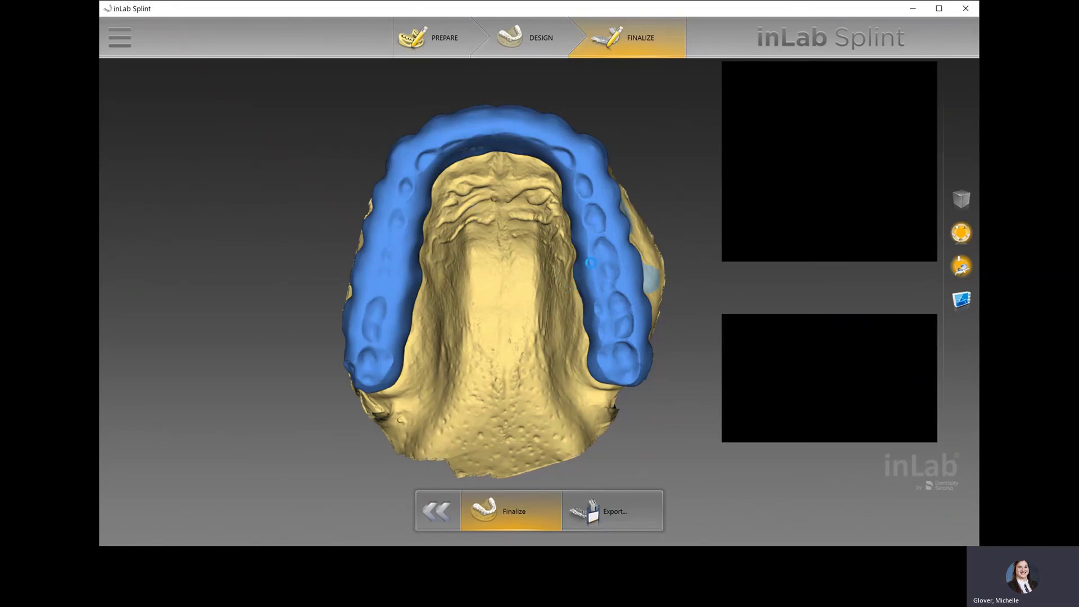